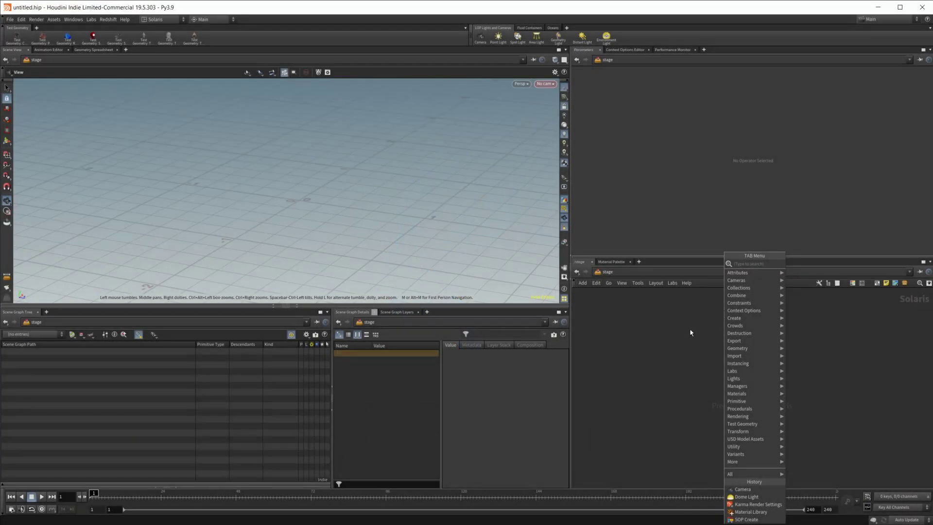
# - Add a SOP Create node to the stage and go inside it
pyautogui.click(690, 333)
pyautogui.click(157, 20)
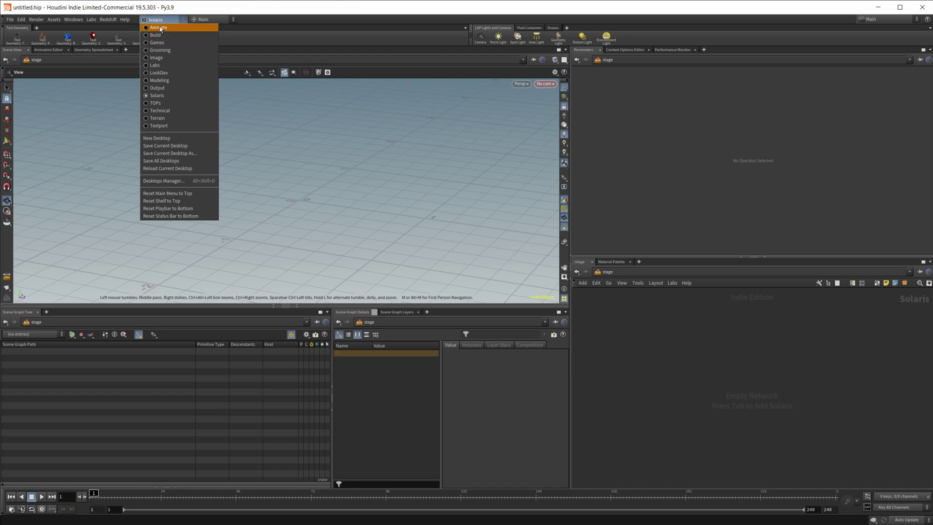
pyautogui.click(648, 361)
pyautogui.press('Tab')
pyautogui.write('sop')
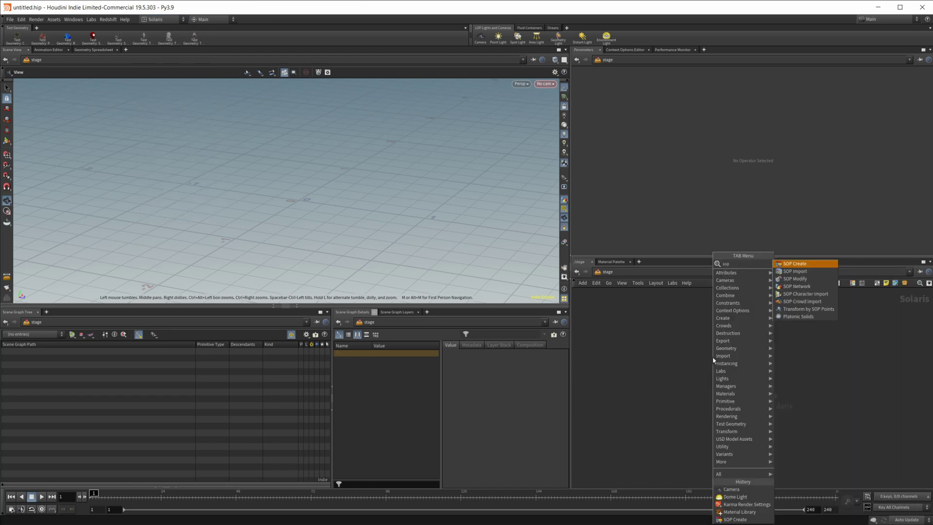
pyautogui.press('Return')
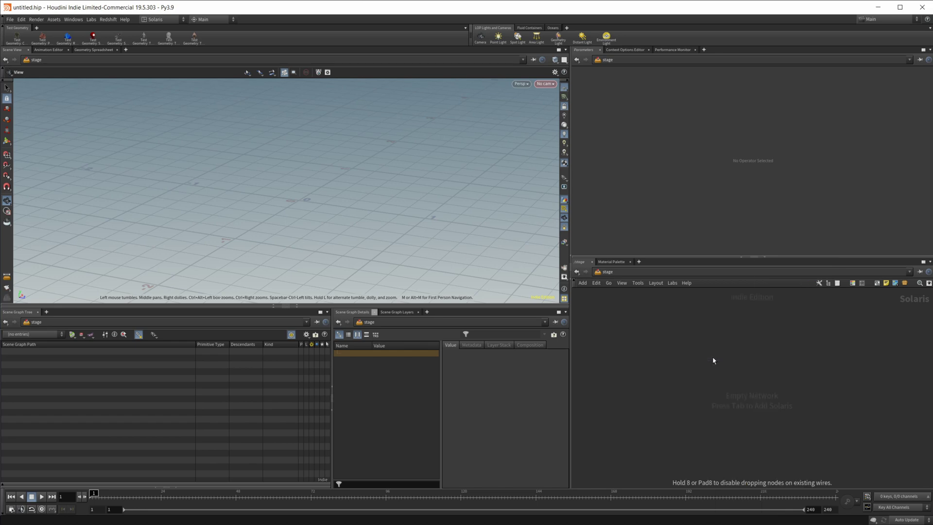
pyautogui.click(712, 358)
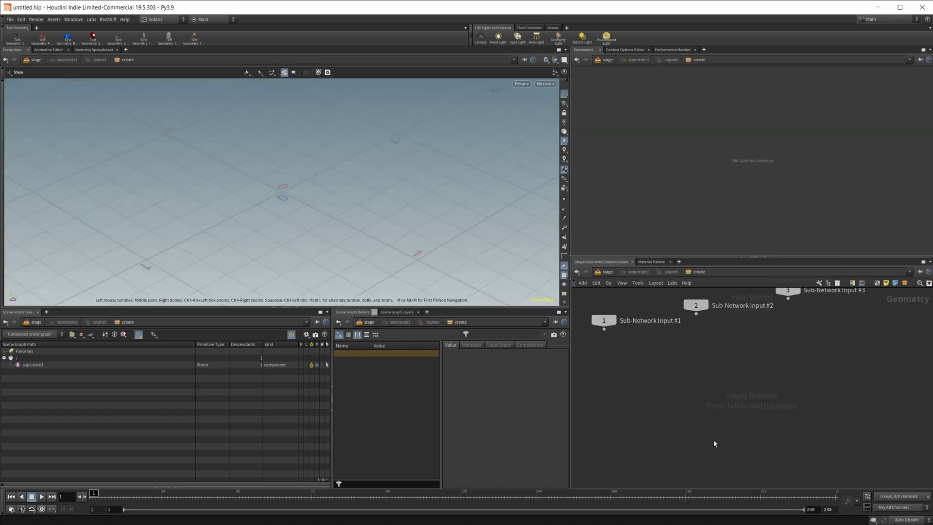
# - Add a Sphere node with Primitive Type Polygon and Frequency 10
pyautogui.press('Tab')
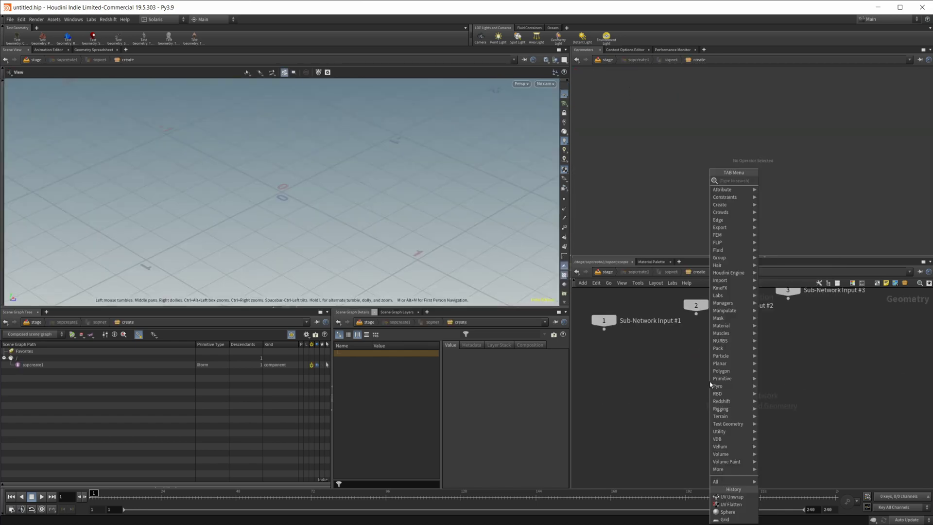
pyautogui.write('sphe')
pyautogui.press('Return')
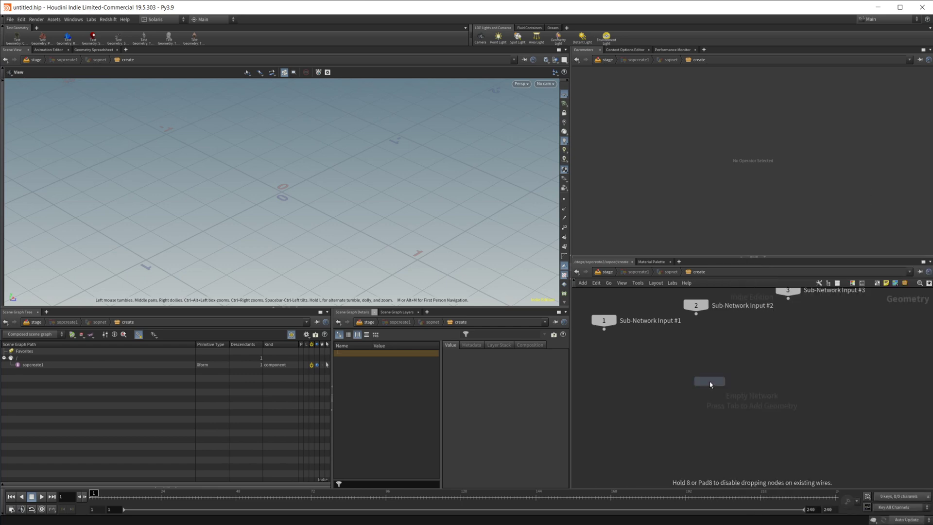
pyautogui.click(710, 384)
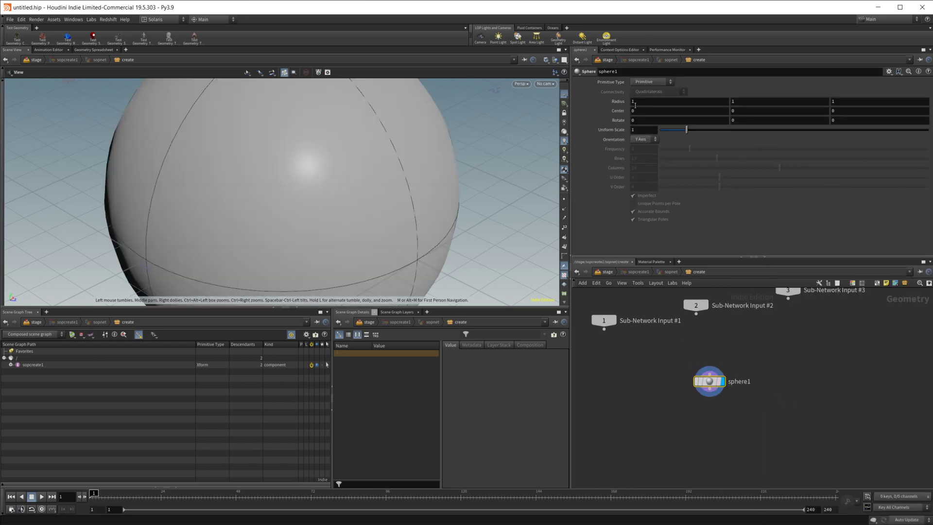
pyautogui.click(651, 81)
pyautogui.click(647, 104)
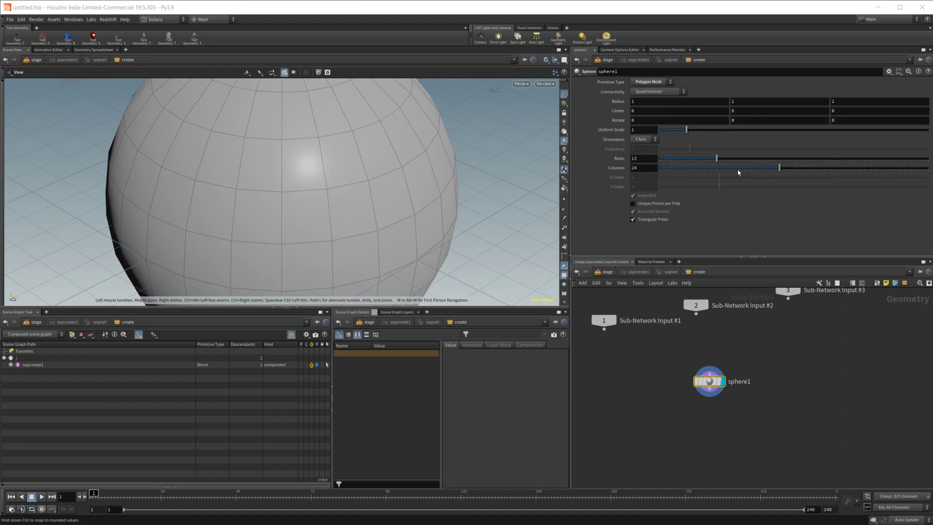
pyautogui.click(653, 82)
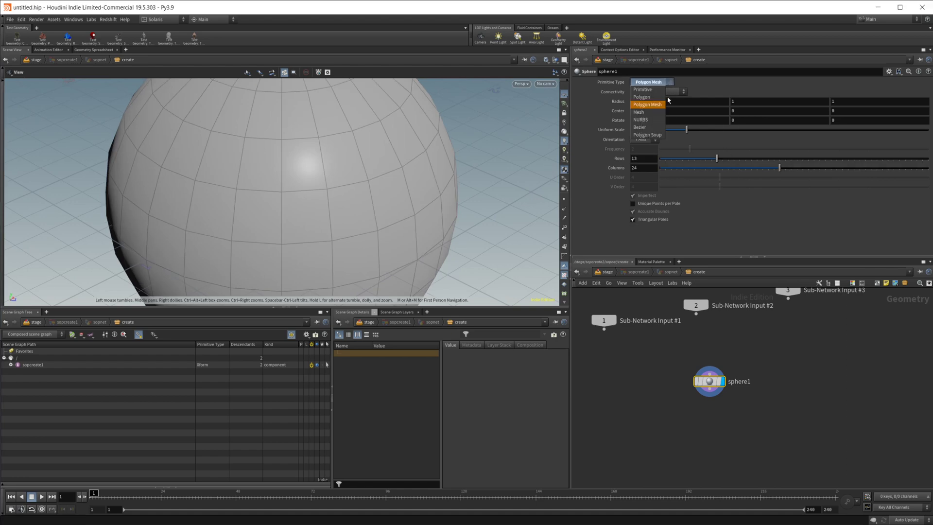
pyautogui.click(641, 96)
pyautogui.moveTo(702, 150); pyautogui.dragTo(927, 149)
# - Append a UV Unwrap node after the sphere and return to /stage
pyautogui.scroll(-3, 341, 216)
pyautogui.moveTo(369, 175); pyautogui.dragTo(331, 188, button='middle')
pyautogui.moveTo(258, 265); pyautogui.dragTo(322, 206, button='middle')
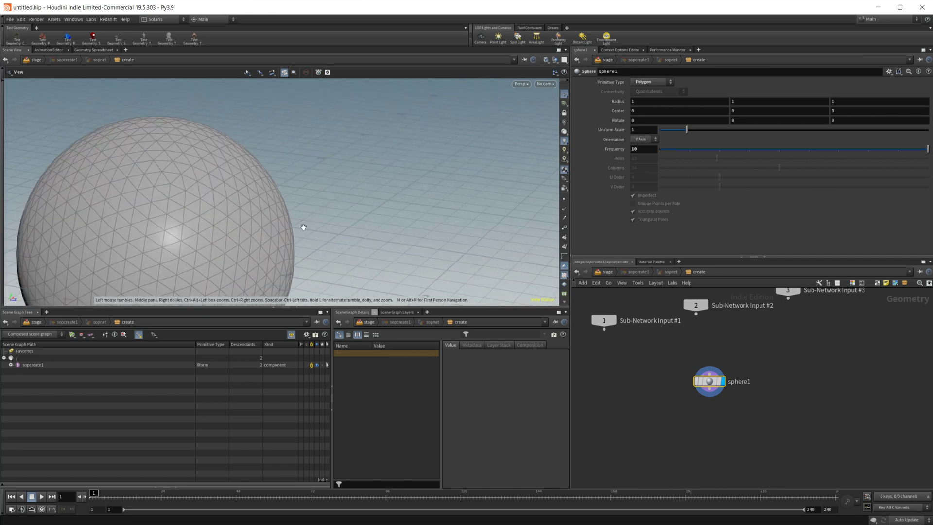
pyautogui.moveTo(285, 233); pyautogui.dragTo(139, 291, button='right')
pyautogui.moveTo(234, 230); pyautogui.dragTo(302, 169, button='middle')
pyautogui.moveTo(320, 183); pyautogui.dragTo(301, 187, button='right')
pyautogui.moveTo(301, 186); pyautogui.dragTo(286, 212, button='middle')
pyautogui.press('Tab')
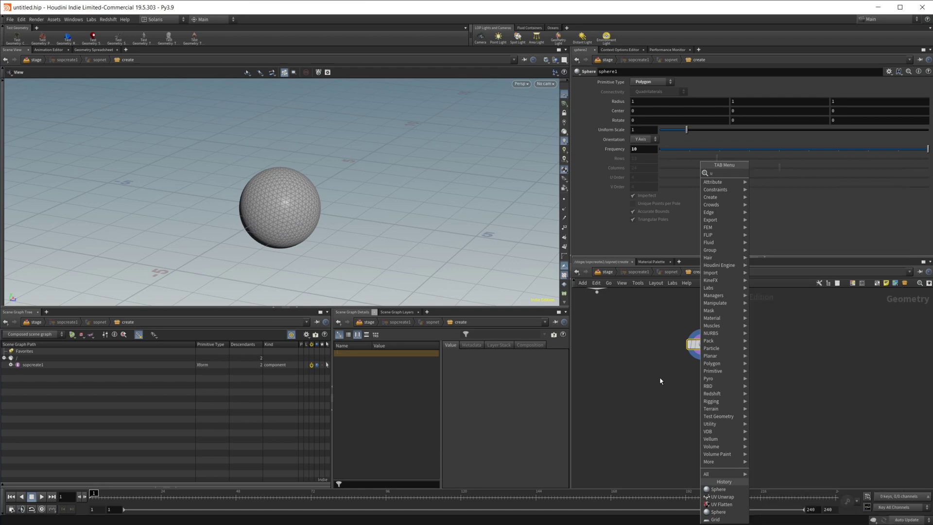
pyautogui.write('uvunw')
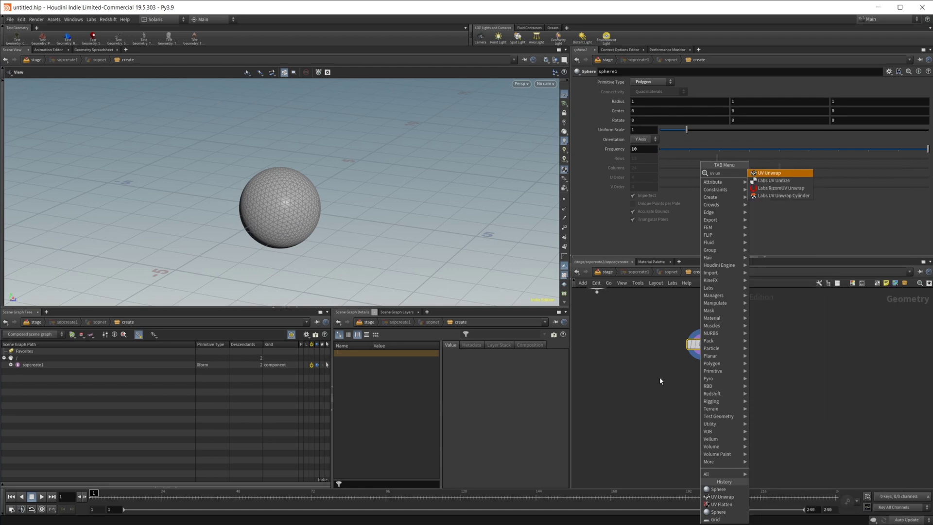
pyautogui.press('Return')
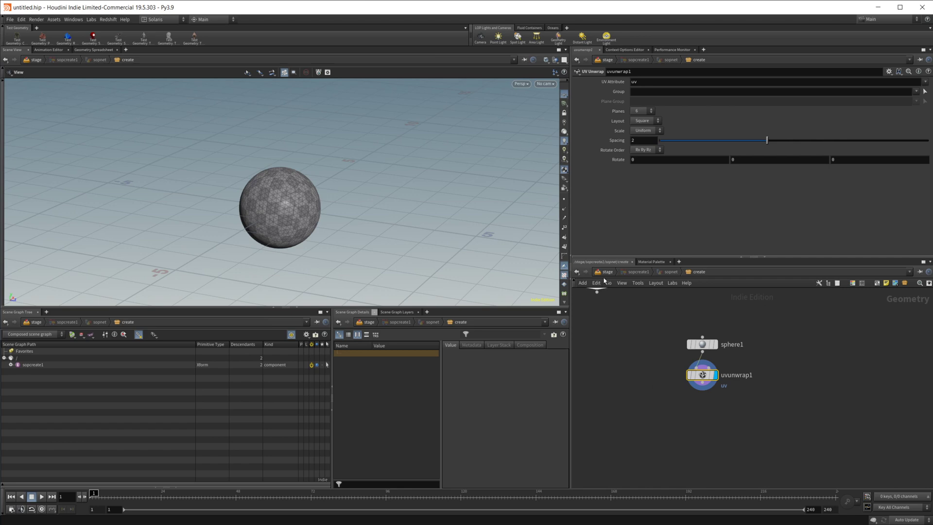
pyautogui.click(604, 271)
# - Chain a Material Library and a Dome Light below sopcreate1
pyautogui.scroll(-5, 369, 243)
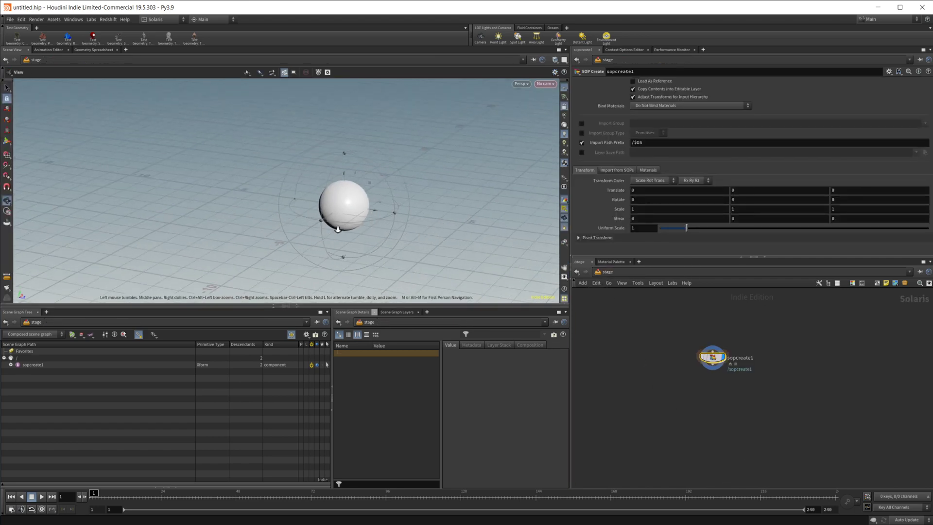
pyautogui.moveTo(334, 229)
pyautogui.keyDown('alt'); pyautogui.mouseDown()
pyautogui.moveTo(341, 209)
pyautogui.moveTo(372, 237)
pyautogui.moveTo(335, 222)
pyautogui.mouseUp(); pyautogui.keyUp('alt')
pyautogui.moveTo(732, 400); pyautogui.dragTo(702, 379, button='middle')
pyautogui.moveTo(673, 417); pyautogui.dragTo(681, 374, button='middle')
pyautogui.press('Tab')
pyautogui.write('mater')
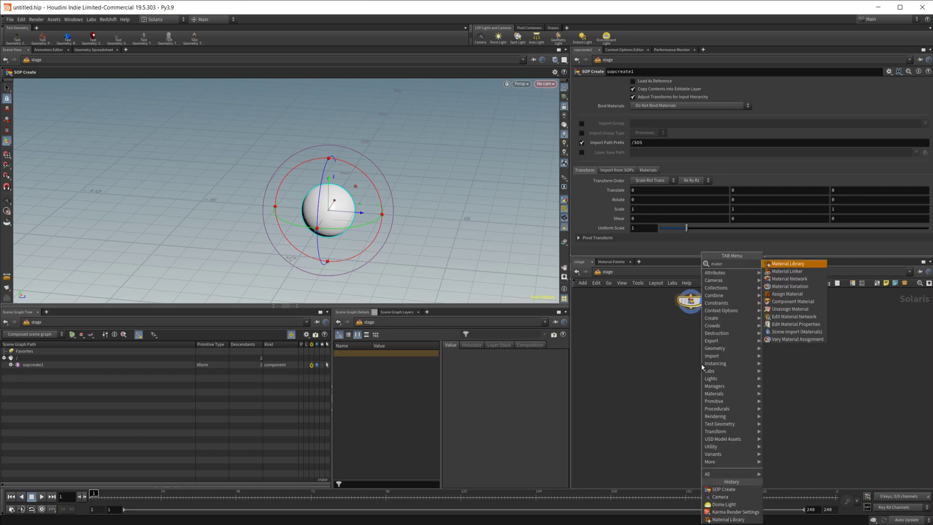
pyautogui.press('Return')
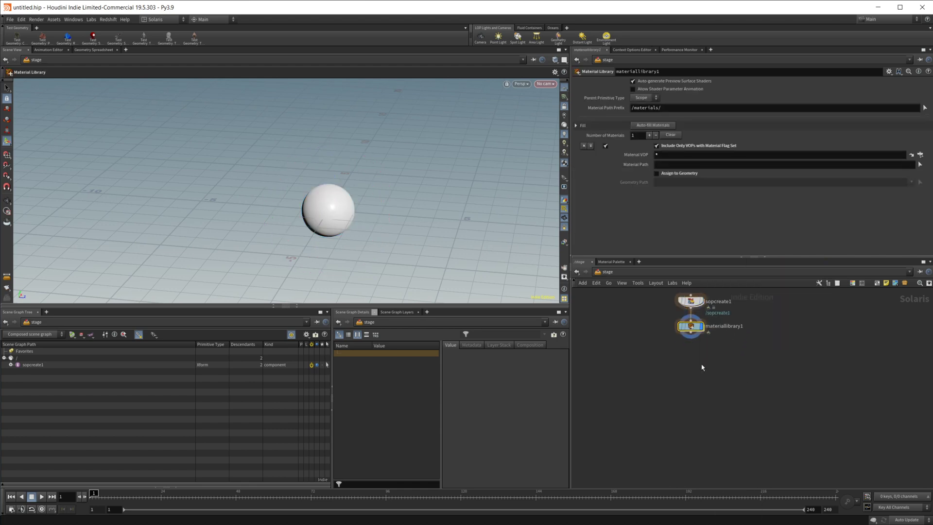
pyautogui.press('Tab')
pyautogui.write('dome')
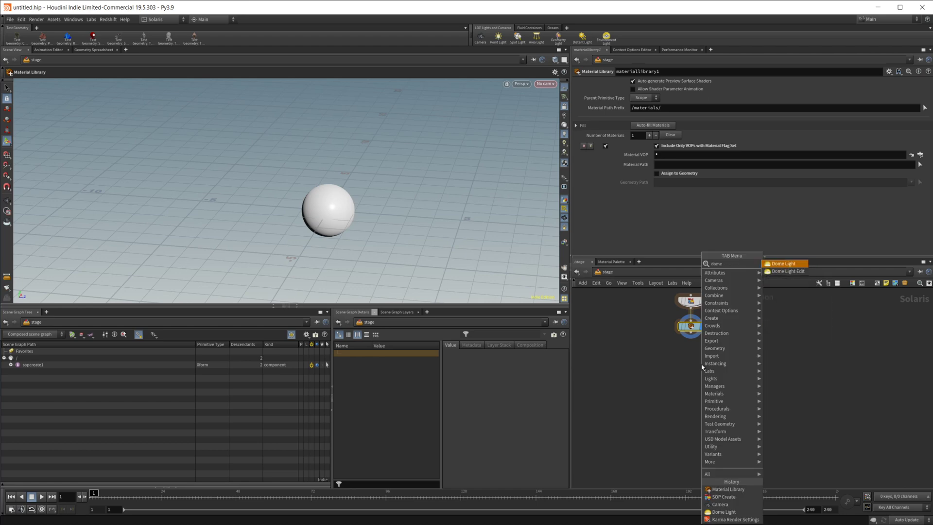
pyautogui.press('Return')
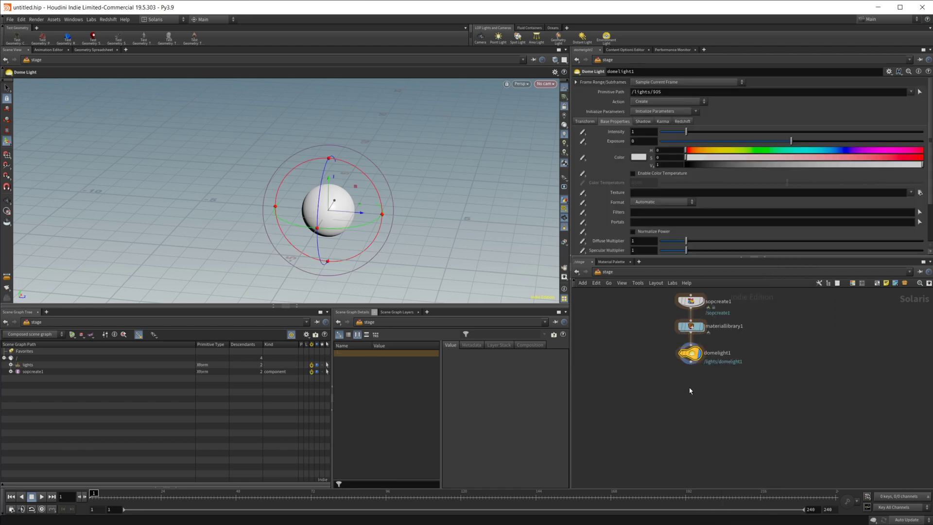
# - Add a Camera and a Karma Render Settings node below the dome light
pyautogui.press('Tab')
pyautogui.write('cam')
pyautogui.press('Return')
pyautogui.press('Return')
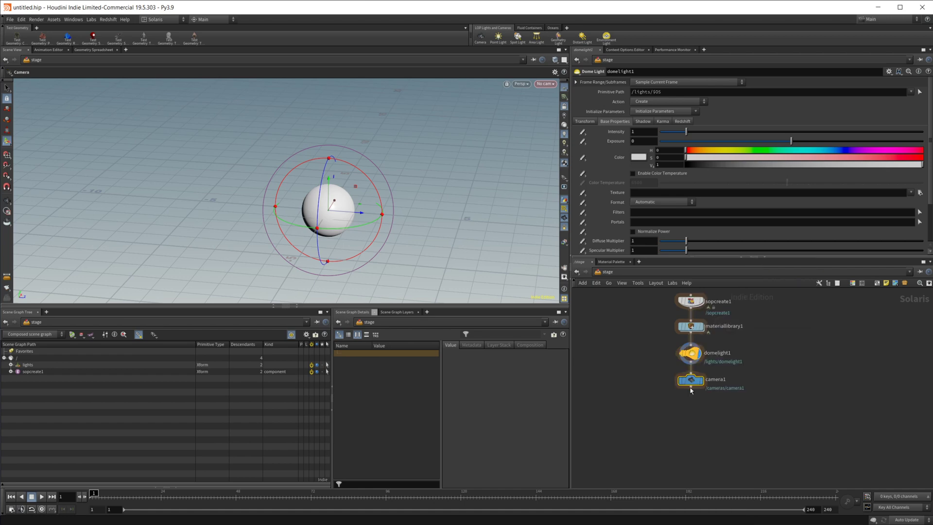
pyautogui.press('Tab')
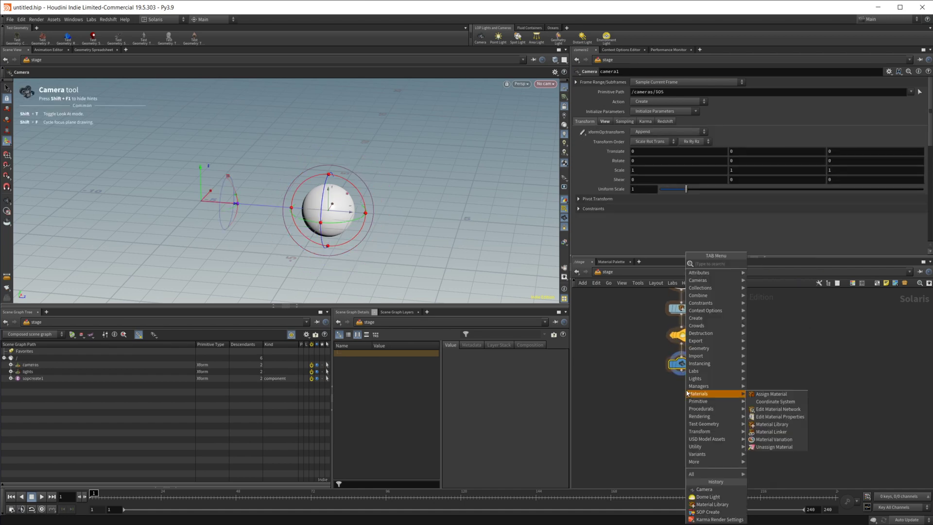
pyautogui.write('re')
pyautogui.press('Down')
pyautogui.press('Down')
pyautogui.press('Down')
pyautogui.press('Down')
pyautogui.press('Down')
pyautogui.press('Down')
pyautogui.press('Down')
pyautogui.press('Down')
pyautogui.press('Down')
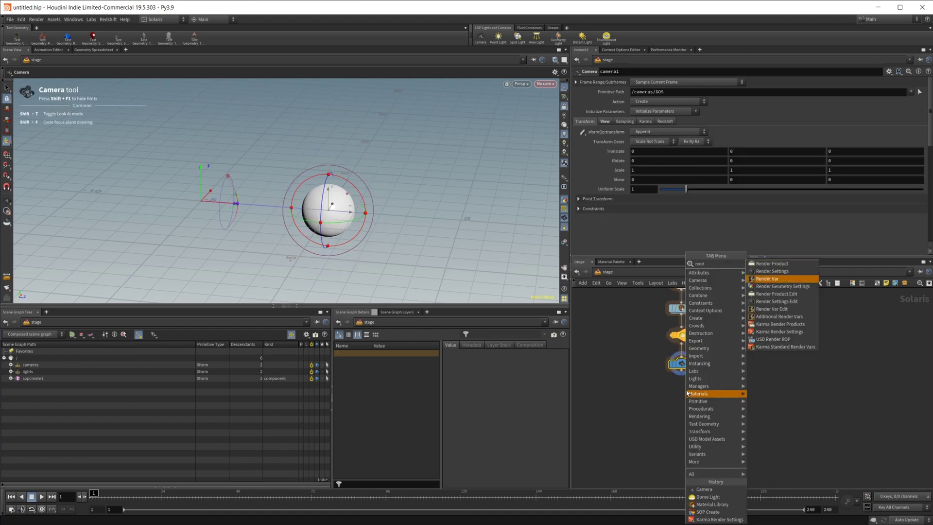
pyautogui.press('Return')
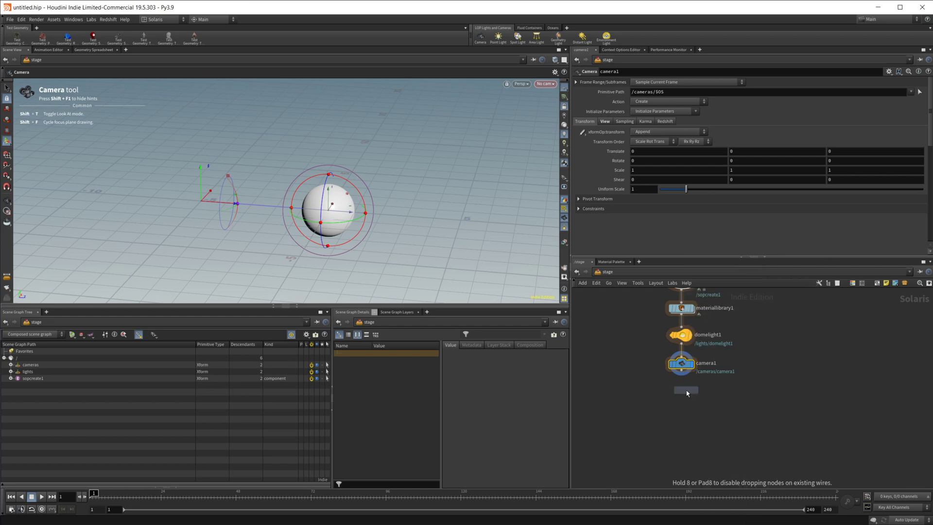
# - Place Karma Render Settings below camera1 and look through /cameras/camera1
pyautogui.click(684, 421)
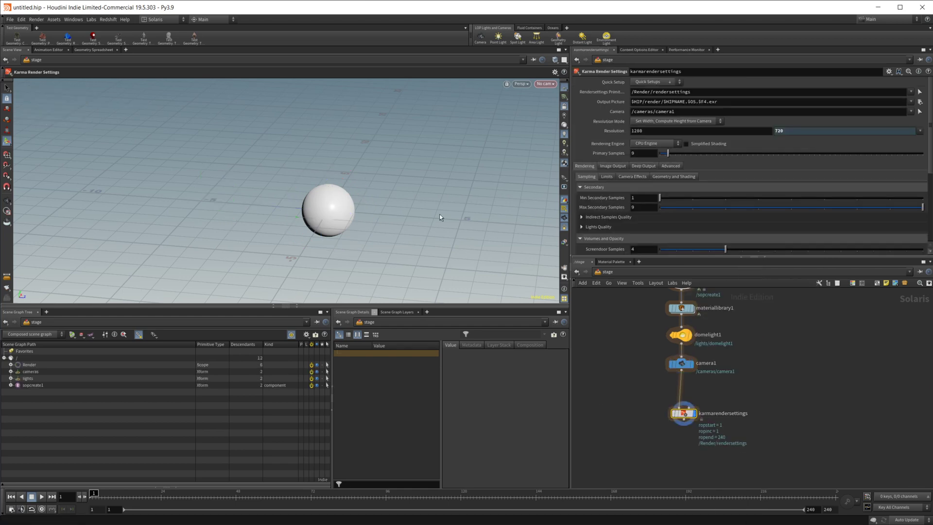
pyautogui.click(528, 84)
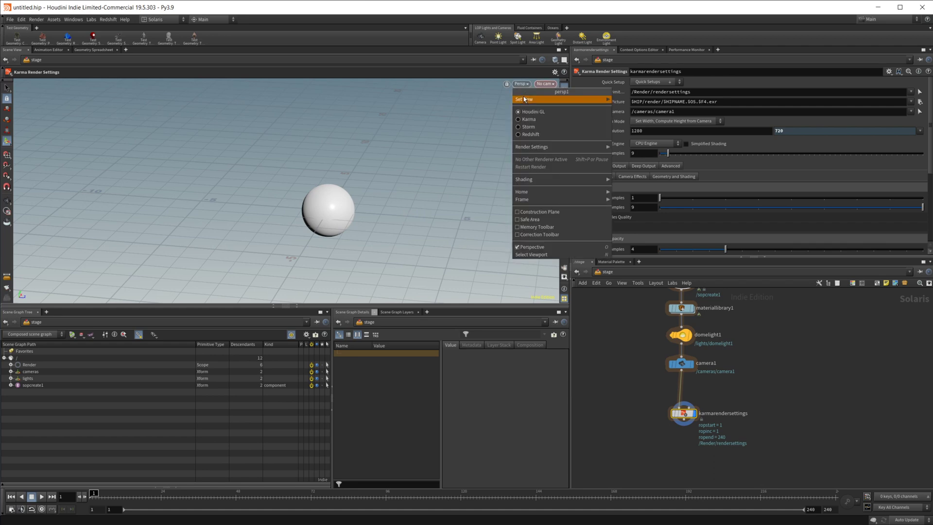
pyautogui.click(544, 83)
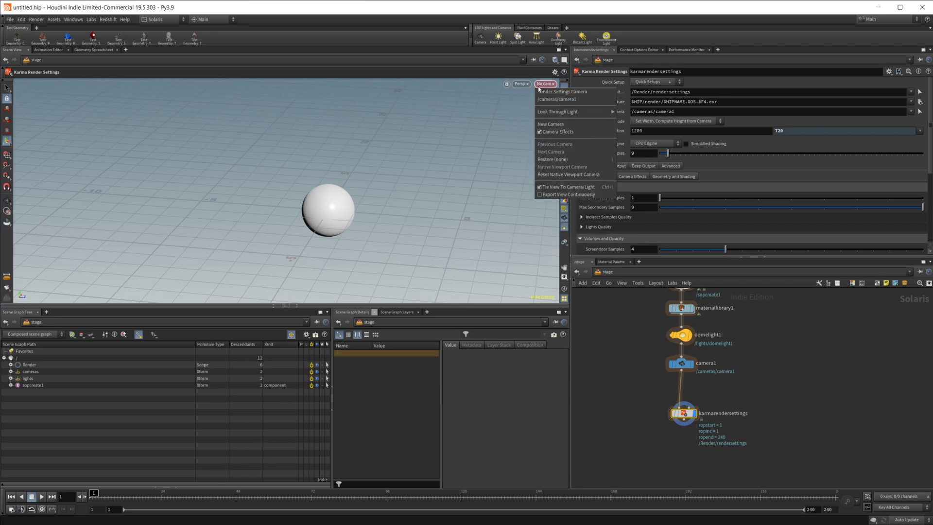
pyautogui.click(554, 99)
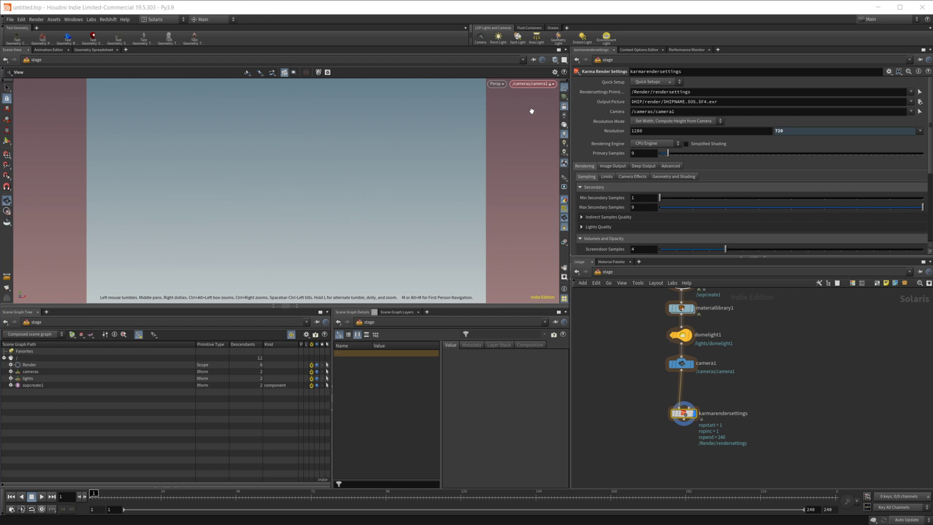
# - Tumble, dolly and pan camera1 so the whole sphere sits framed above the grid
pyautogui.moveTo(301, 209); pyautogui.dragTo(98, 239)
pyautogui.moveTo(98, 238); pyautogui.dragTo(90, 239, button='right')
pyautogui.moveTo(299, 204); pyautogui.dragTo(151, 208, button='right')
pyautogui.moveTo(346, 214); pyautogui.dragTo(216, 210, button='right')
pyautogui.moveTo(332, 200); pyautogui.dragTo(333, 227)
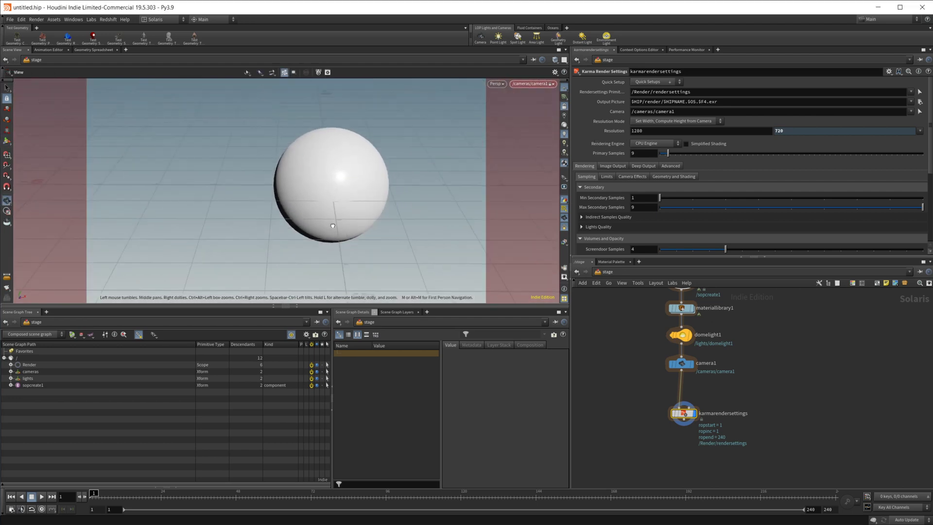
pyautogui.moveTo(359, 212); pyautogui.dragTo(196, 258, button='right')
pyautogui.moveTo(337, 181); pyautogui.dragTo(271, 173, button='middle')
pyautogui.moveTo(257, 179); pyautogui.dragTo(284, 190)
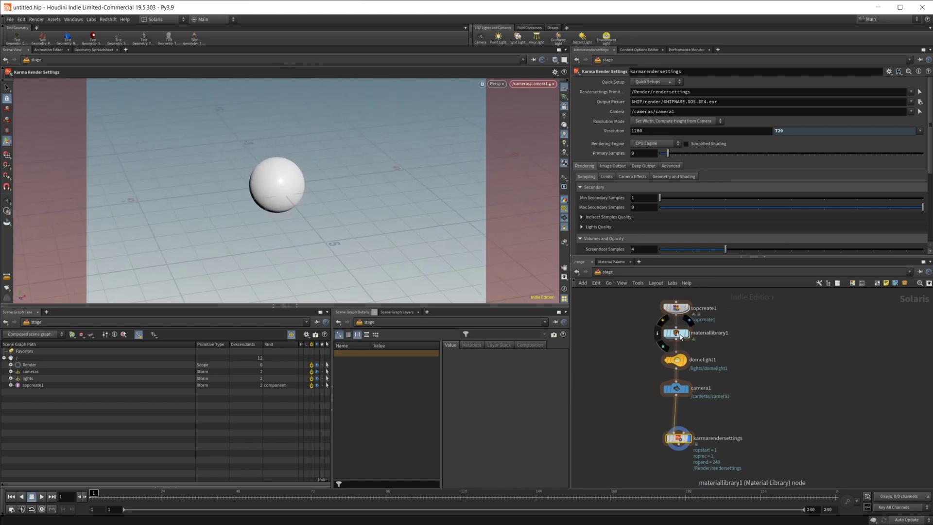
# - Inside materiallibrary1, create a MtlX Standard Surface node (mtlxstandard_surface1)
pyautogui.doubleClick(680, 337)
pyautogui.press('Tab')
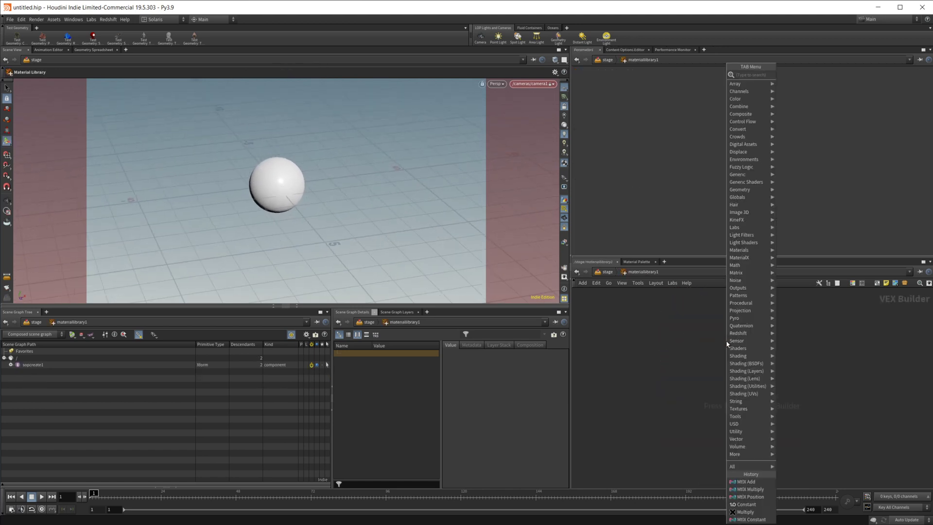
pyautogui.write('mt')
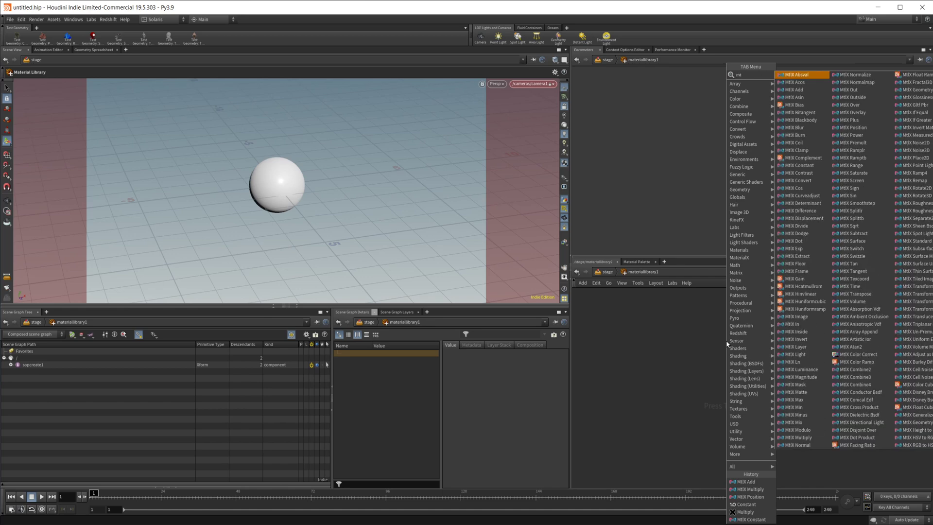
pyautogui.write('lx st')
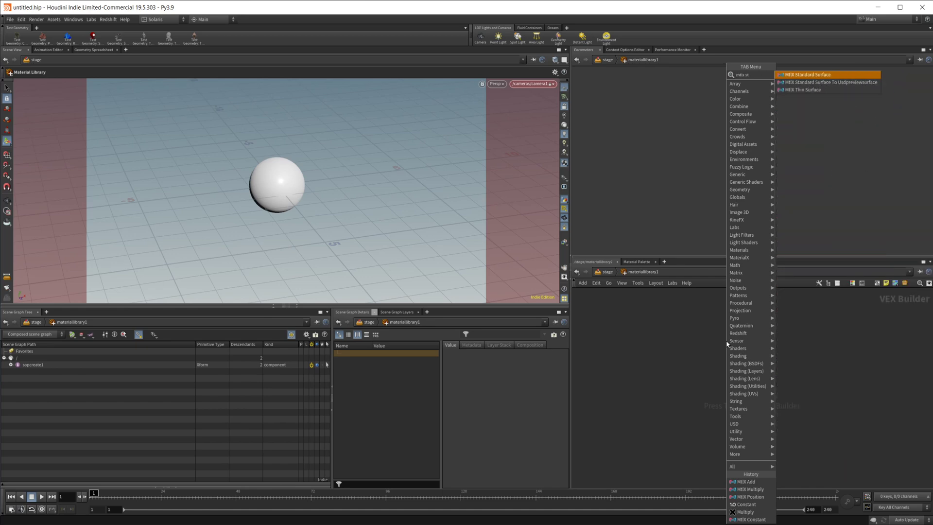
pyautogui.press('Return')
pyautogui.click(725, 340)
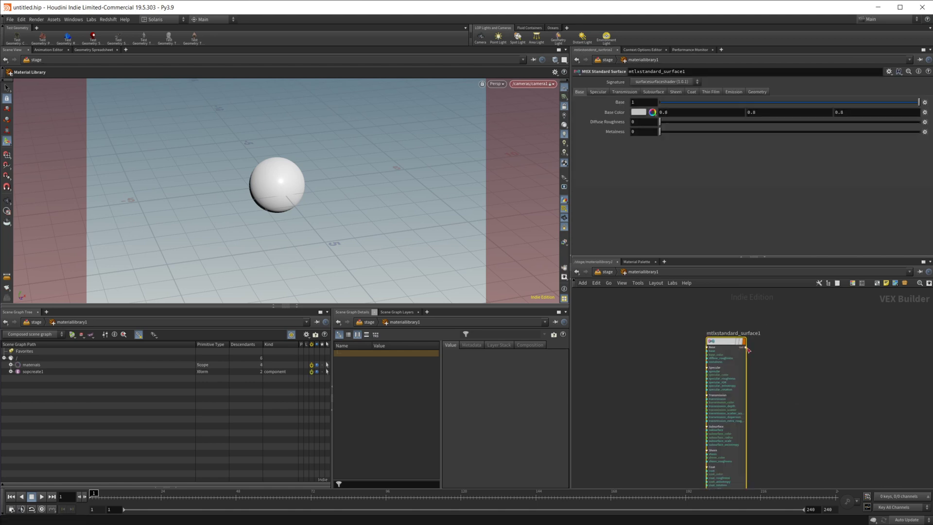
pyautogui.moveTo(787, 371); pyautogui.dragTo(837, 371, button='middle')
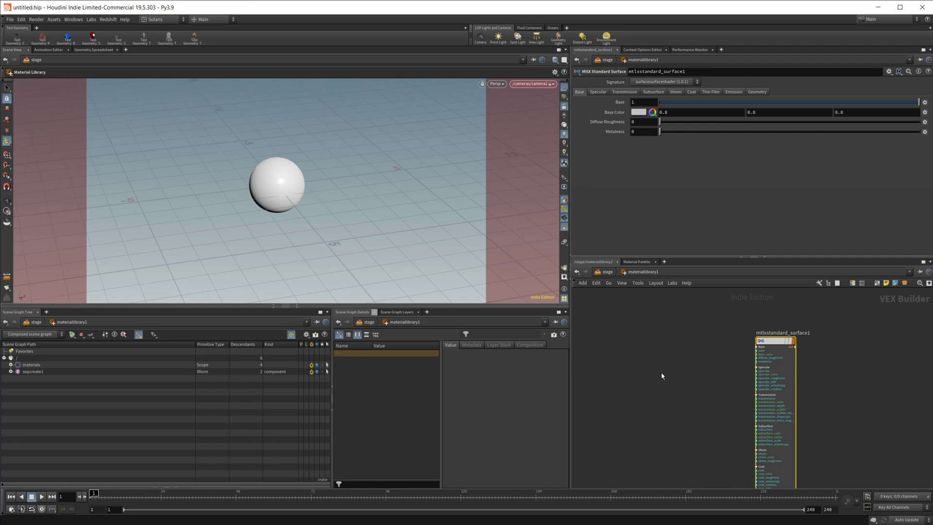
# - Add a MtlX Noise3D node level with the standard surface
pyautogui.press('Tab')
pyautogui.write('mtl')
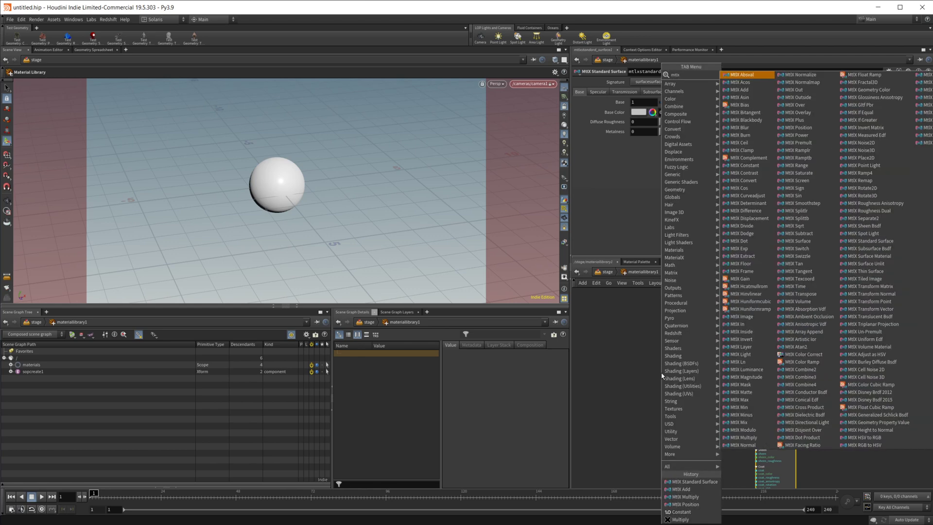
pyautogui.write('x noi')
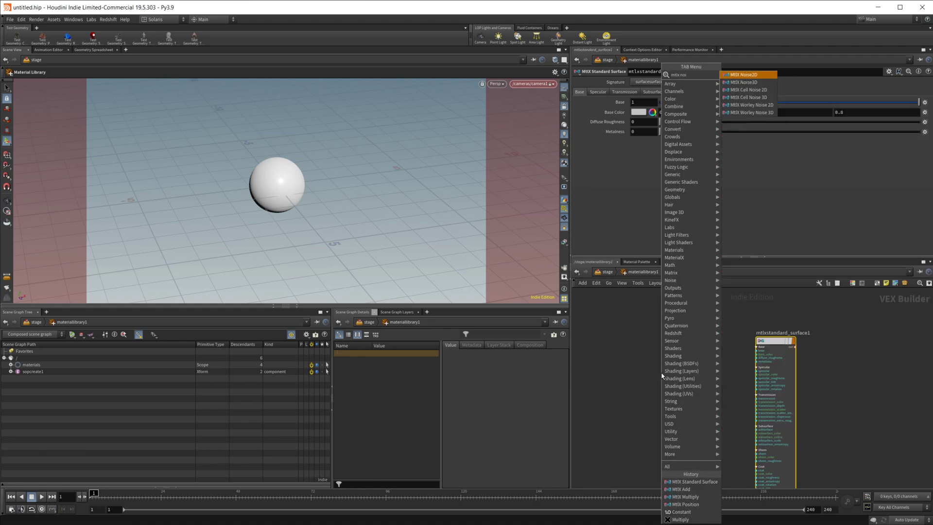
pyautogui.click(761, 84)
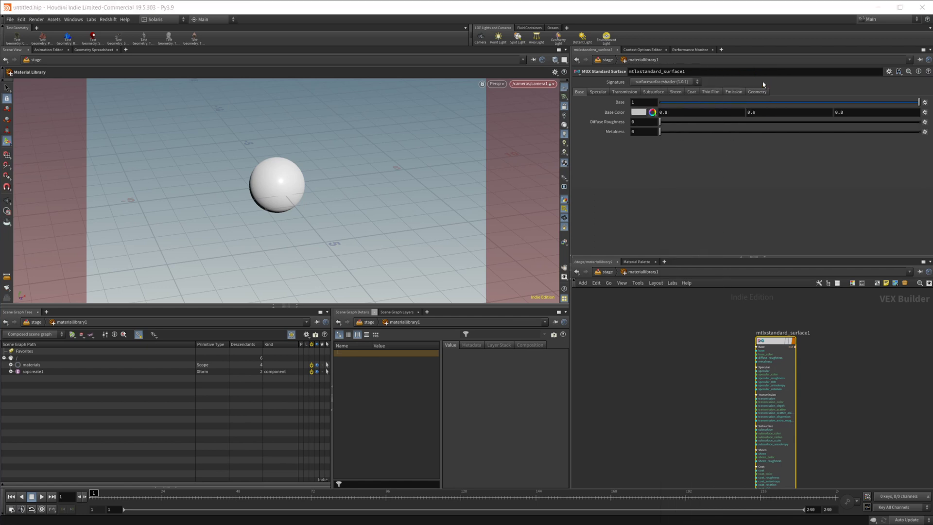
pyautogui.click(652, 358)
pyautogui.scroll(3, 687, 352)
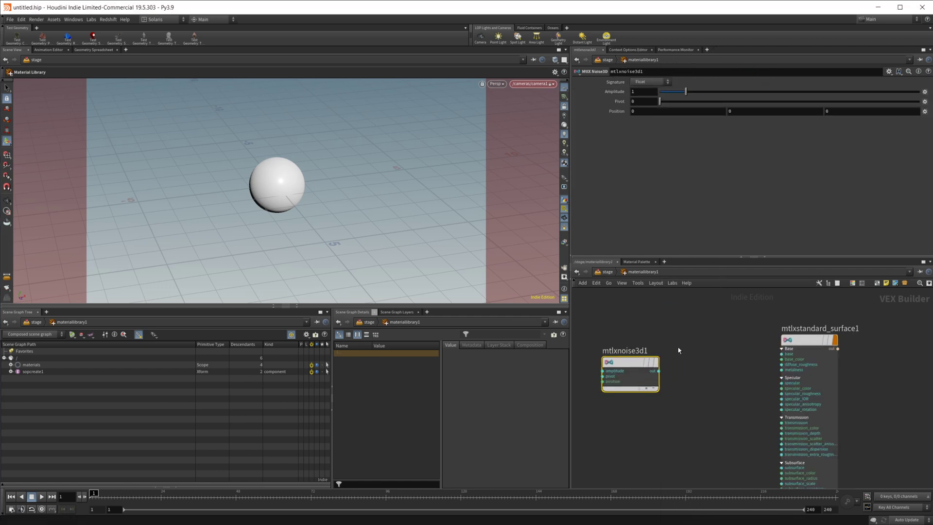
pyautogui.moveTo(682, 350); pyautogui.dragTo(710, 350, button='middle')
pyautogui.moveTo(666, 363); pyautogui.dragTo(664, 340)
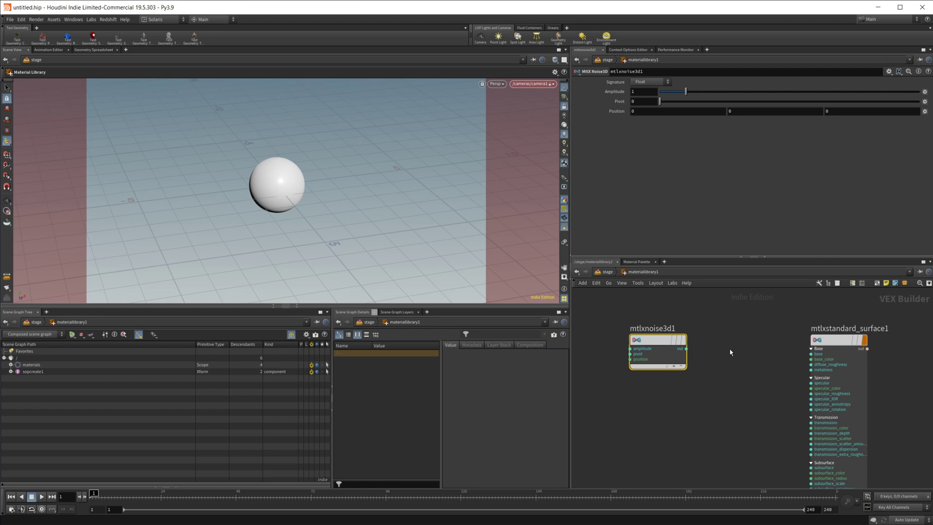
# - Add a MtlX Color Ramp fed by the noise and align both with base_color
pyautogui.press('Tab')
pyautogui.write('ram')
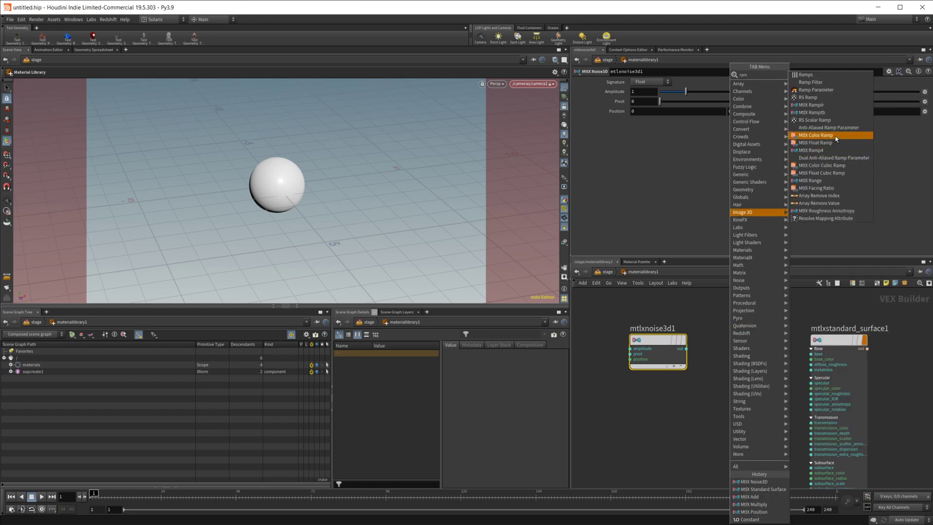
pyautogui.click(815, 135)
pyautogui.click(709, 368)
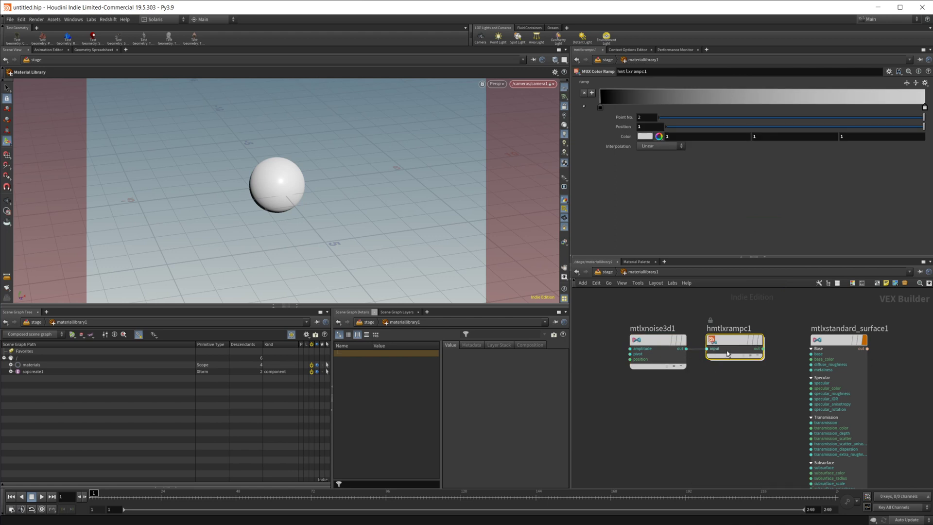
pyautogui.moveTo(685, 348); pyautogui.dragTo(810, 359)
pyautogui.moveTo(684, 398); pyautogui.dragTo(712, 402, button='middle')
pyautogui.moveTo(748, 343); pyautogui.dragTo(755, 354)
pyautogui.moveTo(689, 346); pyautogui.dragTo(690, 356)
# - On materiallibrary1, set Geometry Path to sopcreate1 and Material VOP to mtlxstandard_surface1
pyautogui.click(613, 272)
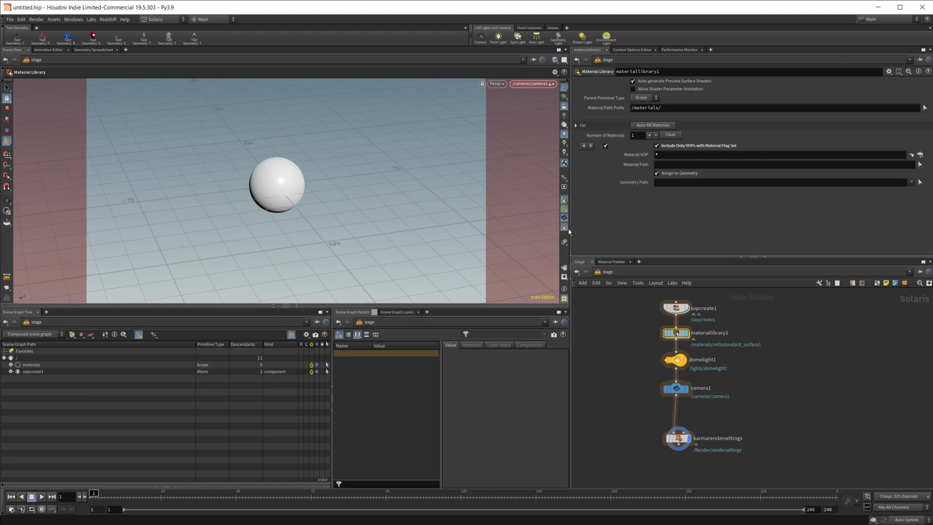
pyautogui.click(40, 373)
pyautogui.moveTo(681, 187); pyautogui.dragTo(682, 183)
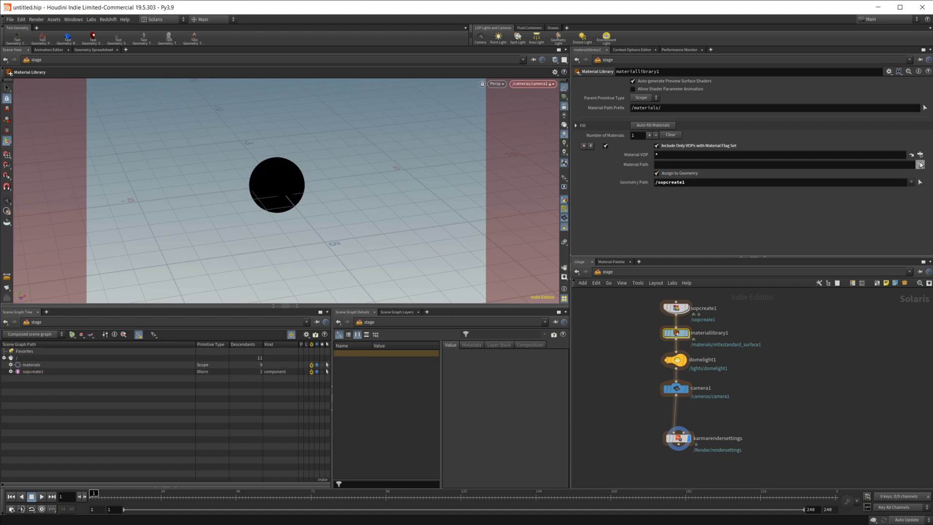
pyautogui.click(920, 155)
pyautogui.click(892, 132)
pyautogui.click(916, 138)
pyautogui.click(900, 222)
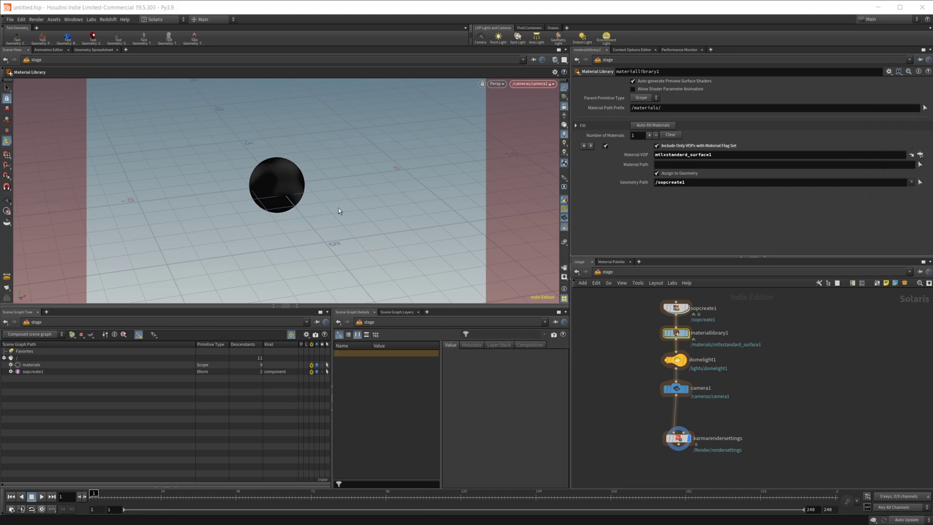
# - Switch the viewport renderer to Karma and frame the sphere's grey noise
pyautogui.keyDown('alt'); pyautogui.moveTo(256, 185); pyautogui.dragTo(306, 187, button='right'); pyautogui.keyUp('alt')
pyautogui.click(496, 84)
pyautogui.click(510, 124)
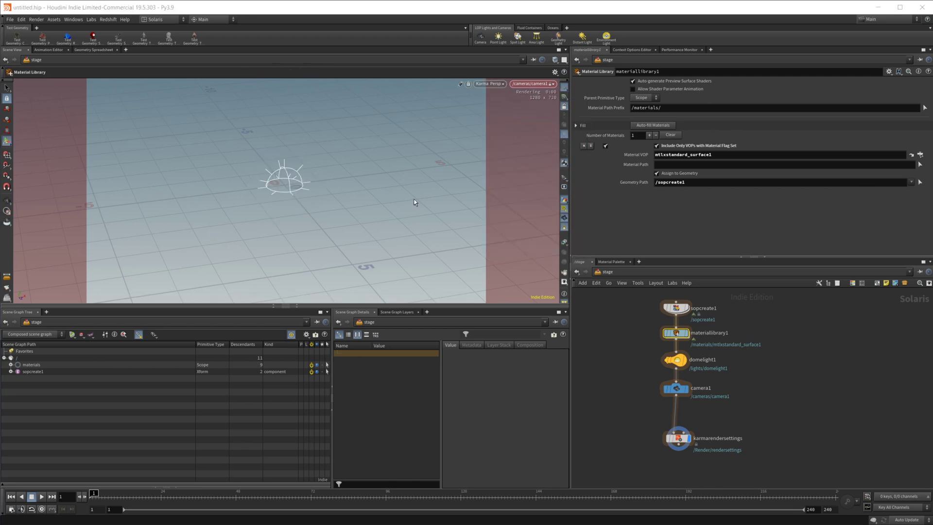
pyautogui.keyDown('alt'); pyautogui.moveTo(296, 203); pyautogui.dragTo(413, 190, button='right'); pyautogui.keyUp('alt')
pyautogui.keyDown('alt'); pyautogui.moveTo(352, 195); pyautogui.dragTo(387, 209, button='middle'); pyautogui.keyUp('alt')
pyautogui.doubleClick(678, 340)
# - Raise mtlxstandard_surface1's Specular Roughness from 0.2 to about 0.85
pyautogui.click(796, 347)
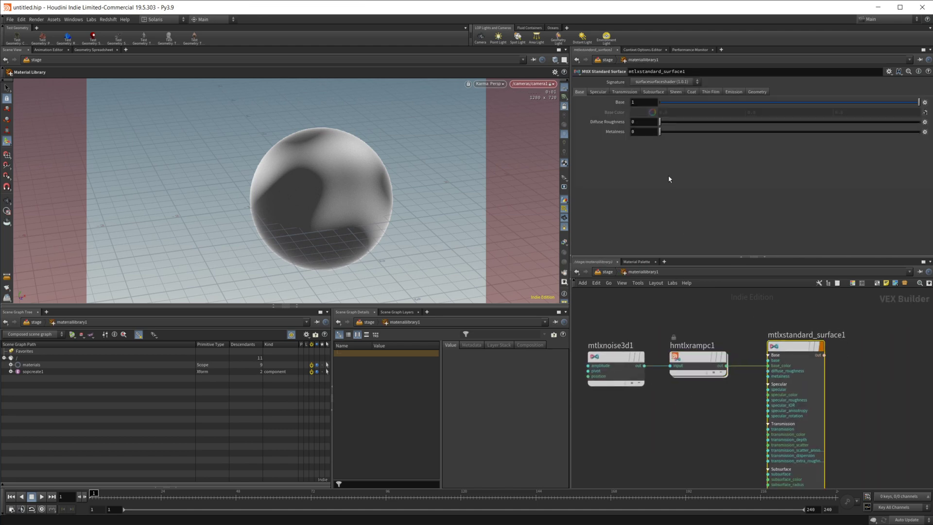
pyautogui.click(603, 92)
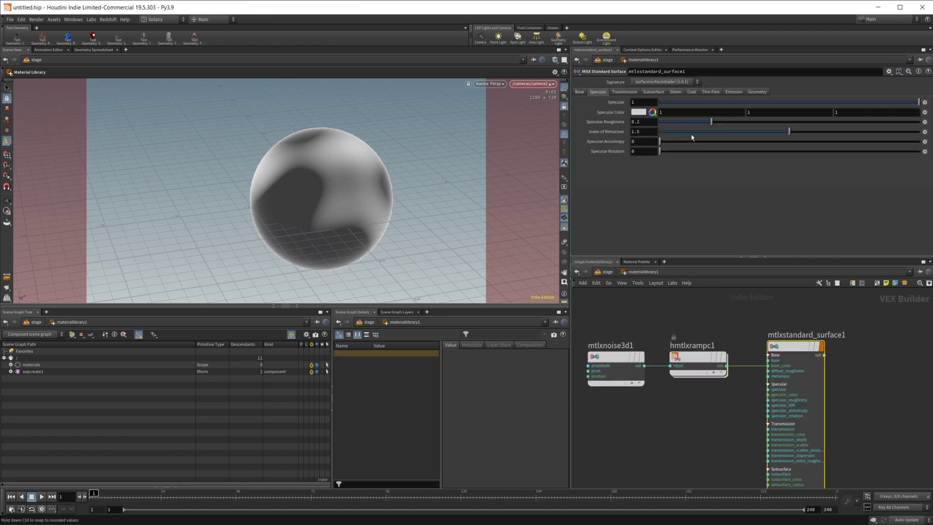
pyautogui.moveTo(791, 122); pyautogui.dragTo(889, 125)
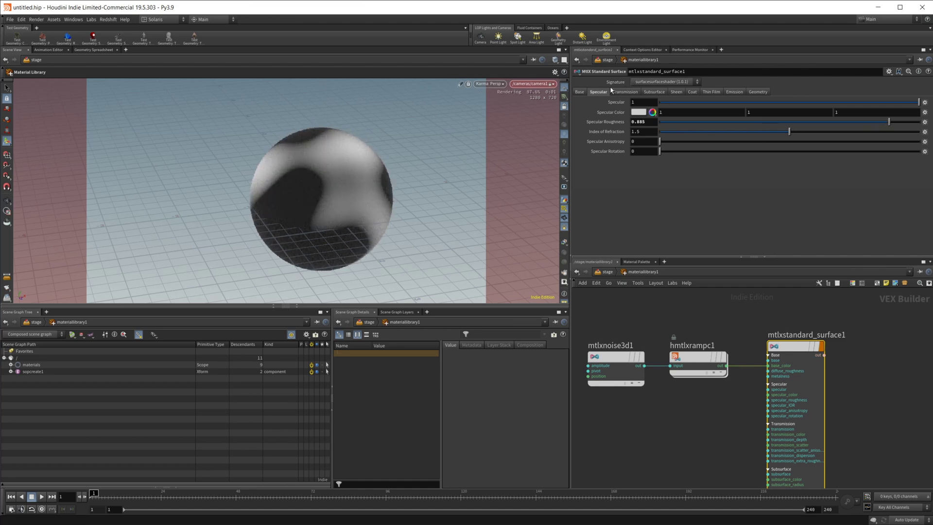
pyautogui.click(580, 93)
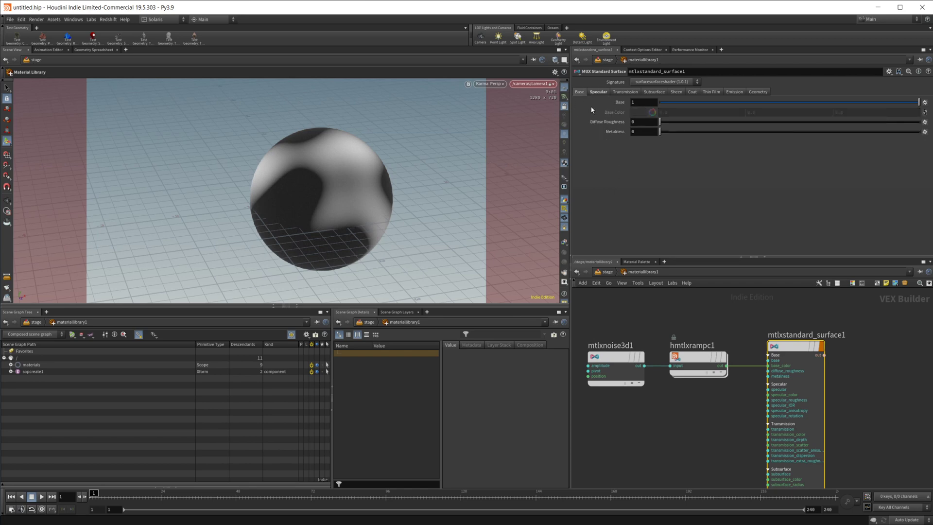
pyautogui.click(627, 355)
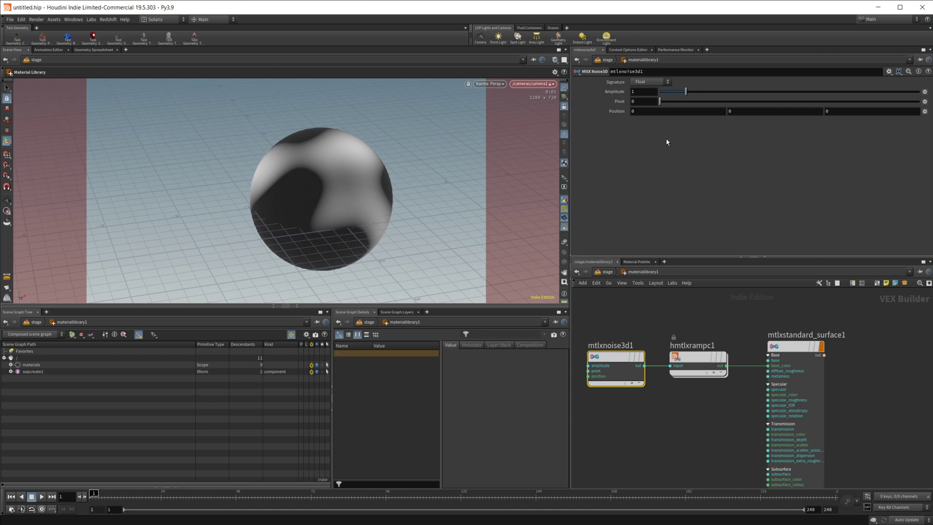
# - Set the Noise3D Amplitude to 4.62, keeping Pivot and Position X at 0
pyautogui.moveTo(686, 92); pyautogui.dragTo(777, 90)
pyautogui.moveTo(660, 101); pyautogui.dragTo(630, 102)
pyautogui.moveTo(639, 101); pyautogui.dragTo(557, 98, button='middle')
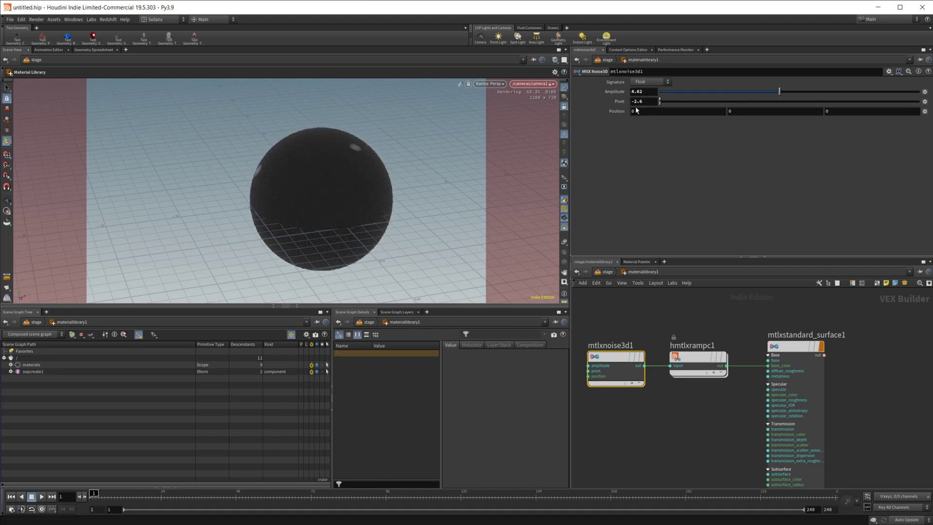
pyautogui.keyDown('ctrl'); pyautogui.middleClick(620, 102); pyautogui.keyUp('ctrl')
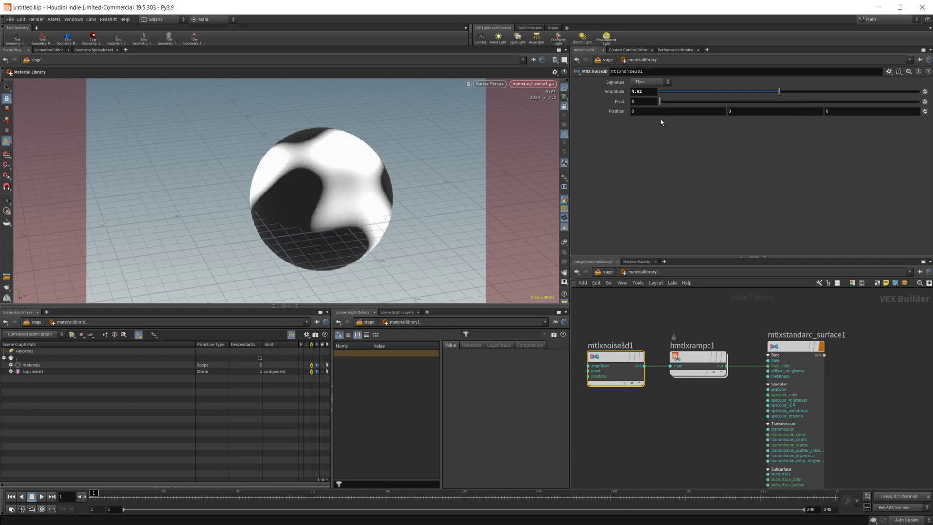
pyautogui.moveTo(646, 109); pyautogui.dragTo(718, 104, button='middle')
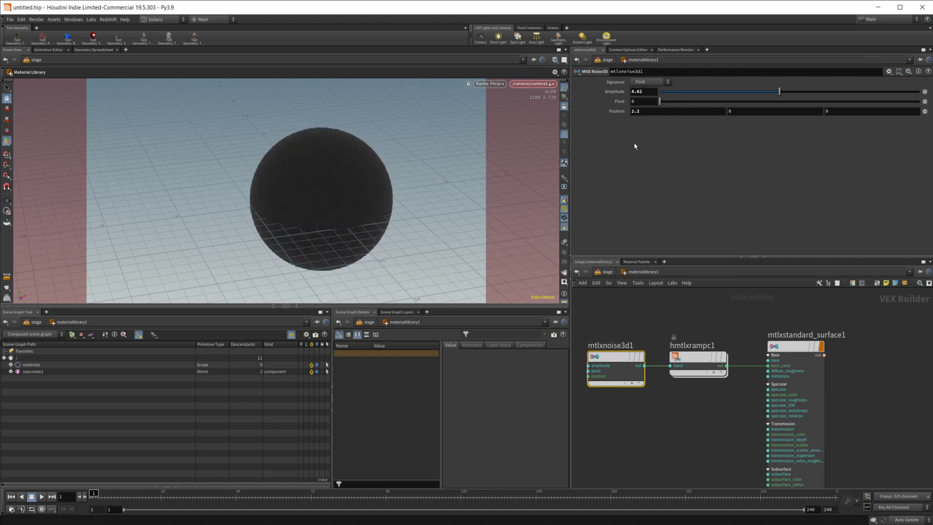
pyautogui.hotkey('ctrl', 'z')
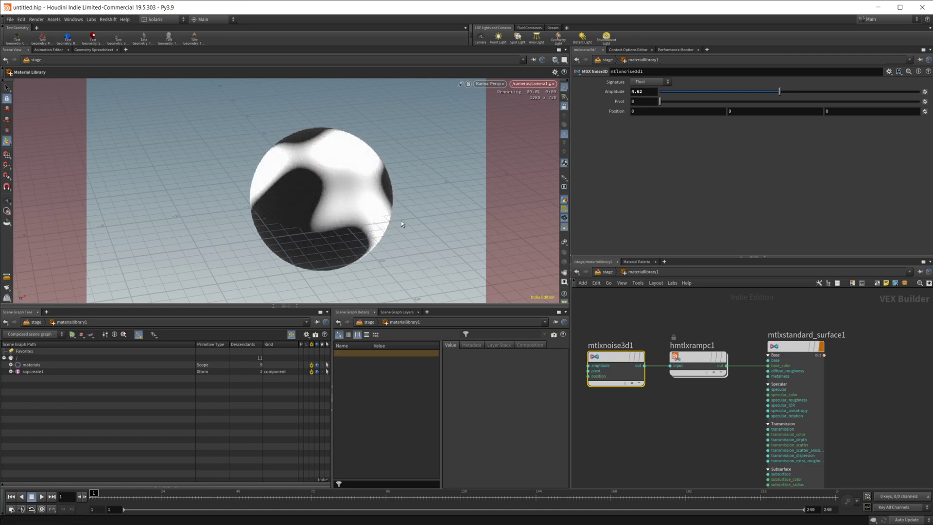
pyautogui.keyDown('alt'); pyautogui.moveTo(400, 221); pyautogui.dragTo(344, 198, button='right'); pyautogui.keyUp('alt')
pyautogui.keyDown('alt'); pyautogui.moveTo(344, 198); pyautogui.dragTo(280, 172, button='middle'); pyautogui.keyUp('alt')
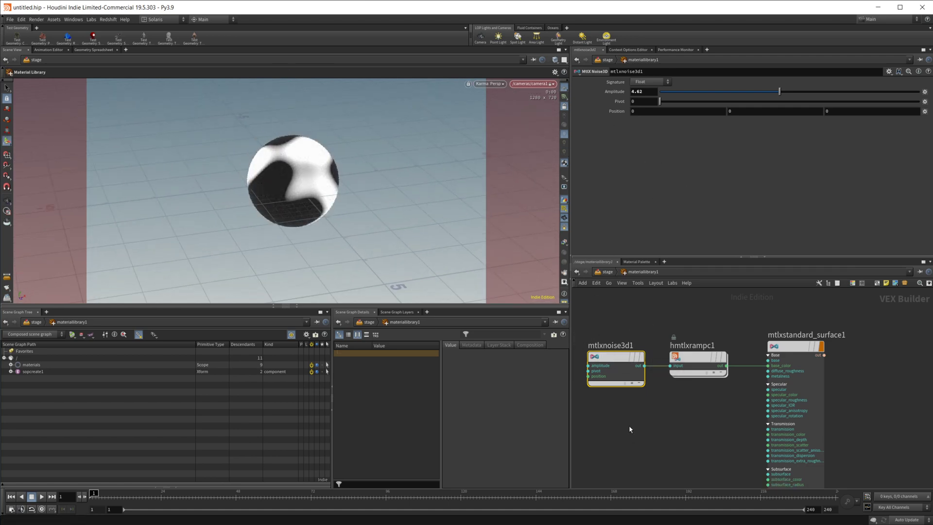
pyautogui.moveTo(628, 419); pyautogui.dragTo(727, 412, button='middle')
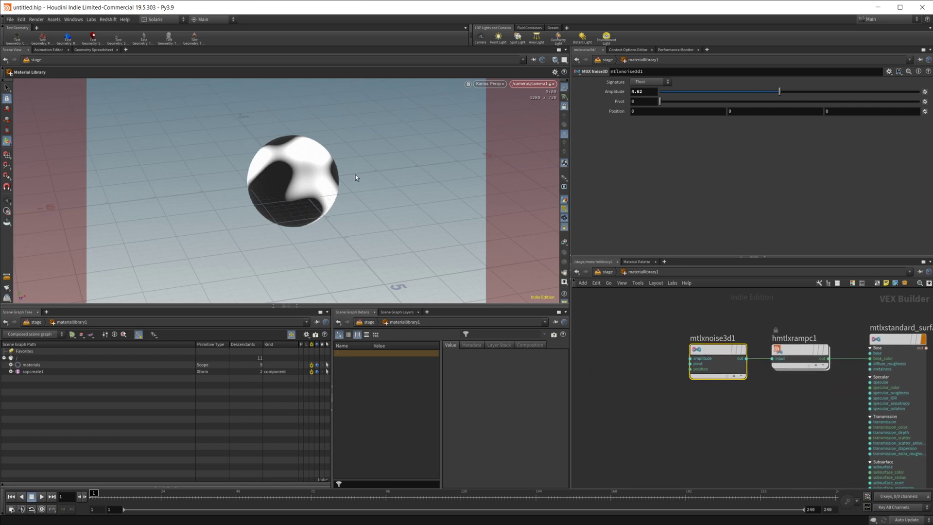
pyautogui.moveTo(647, 391); pyautogui.dragTo(686, 397, button='middle')
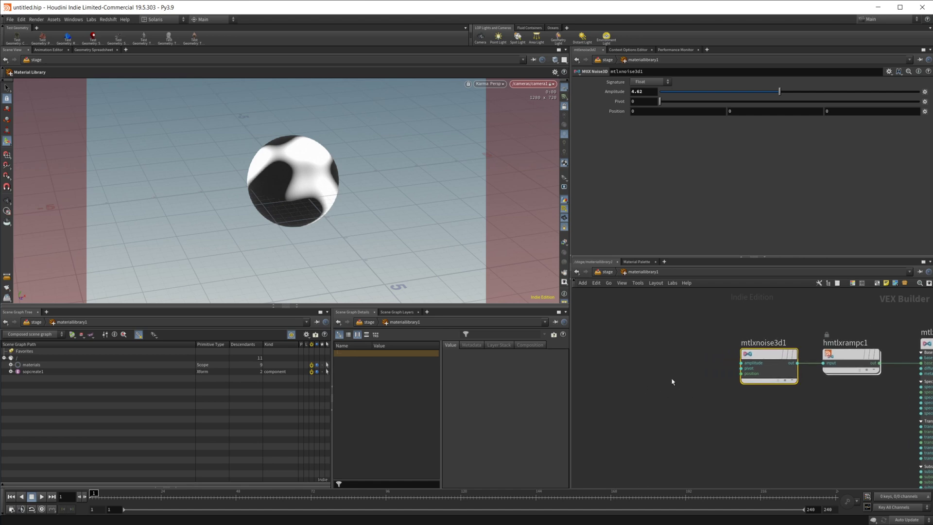
# - Add a MtlX Position node placed up and left of the noise
pyautogui.press('Tab')
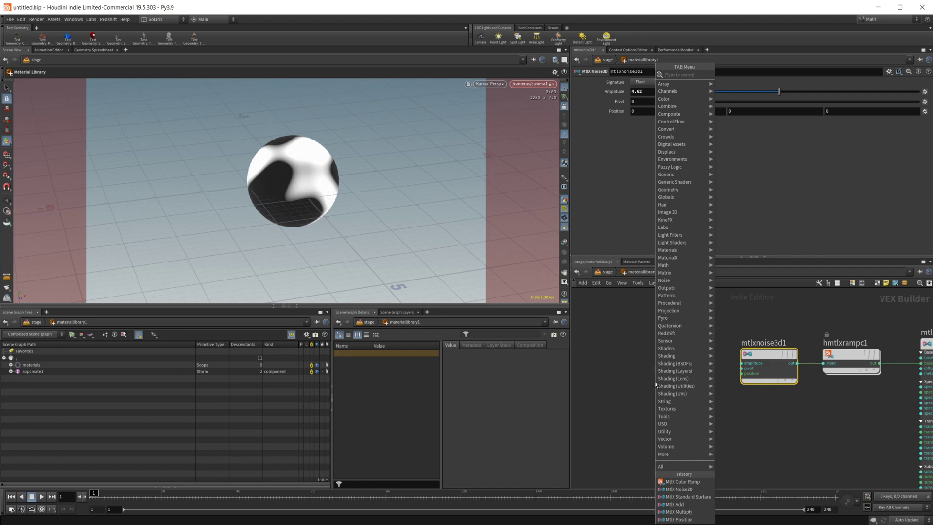
pyautogui.write('mtlxpos')
pyautogui.press('Return')
pyautogui.click(655, 384)
pyautogui.moveTo(668, 420); pyautogui.dragTo(725, 422, button='middle')
pyautogui.moveTo(714, 385); pyautogui.dragTo(631, 362)
pyautogui.moveTo(696, 397); pyautogui.dragTo(674, 390, button='middle')
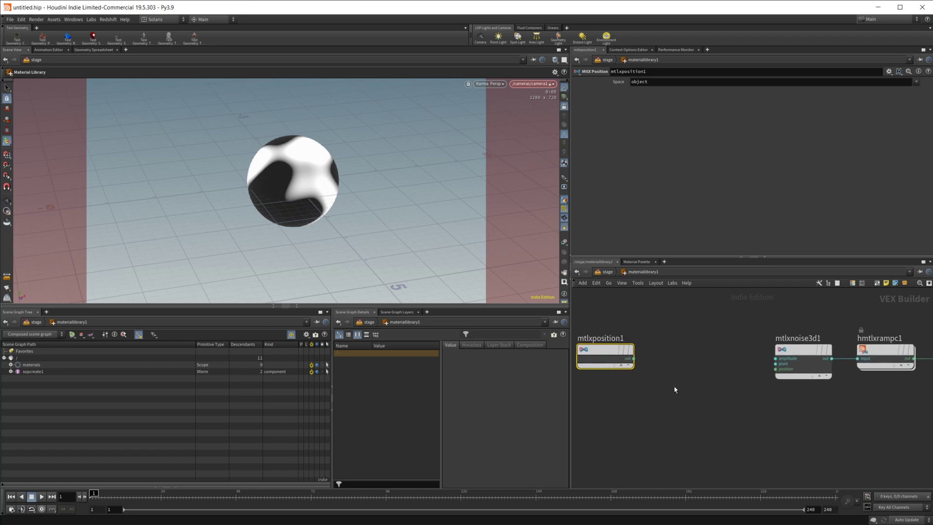
# - Add a MtlX Multiply taking position into in1 and feeding the noise's position input
pyautogui.press('Tab')
pyautogui.write('mtlx')
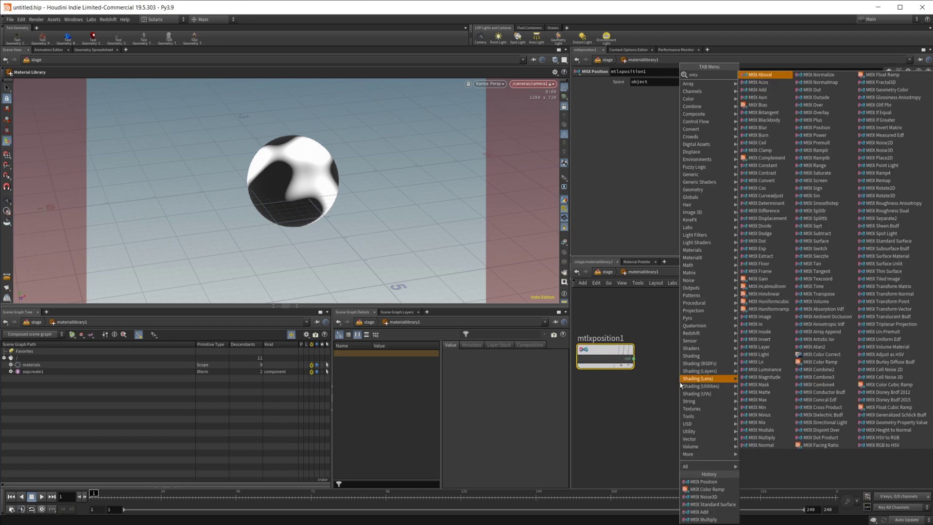
pyautogui.write('mul')
pyautogui.press('Return')
pyautogui.click(679, 387)
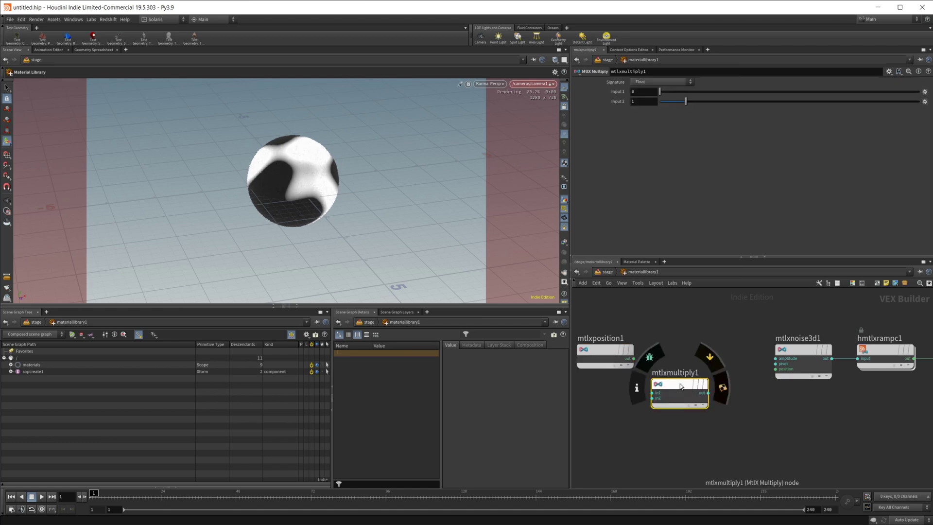
pyautogui.moveTo(633, 358); pyautogui.dragTo(652, 393)
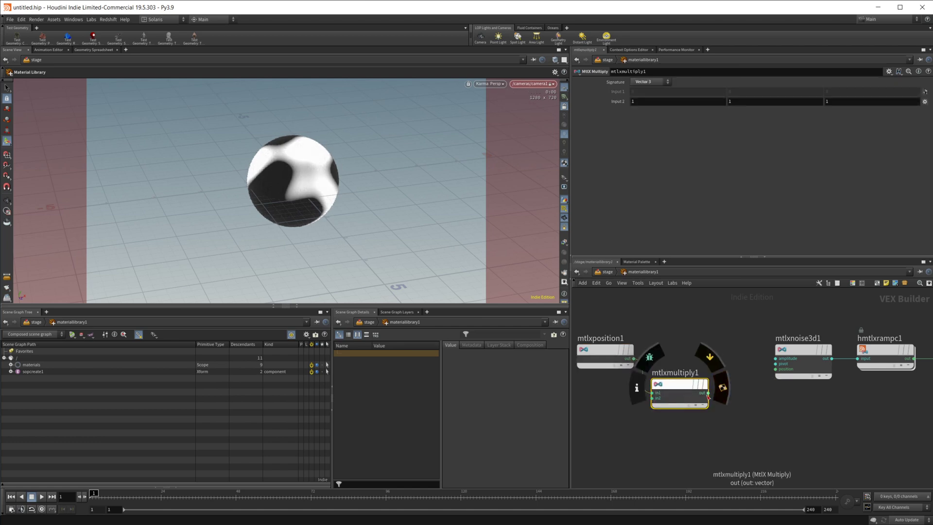
pyautogui.moveTo(708, 396); pyautogui.dragTo(775, 369)
pyautogui.moveTo(634, 358); pyautogui.dragTo(652, 393)
pyautogui.moveTo(640, 339); pyautogui.dragTo(686, 324, button='middle')
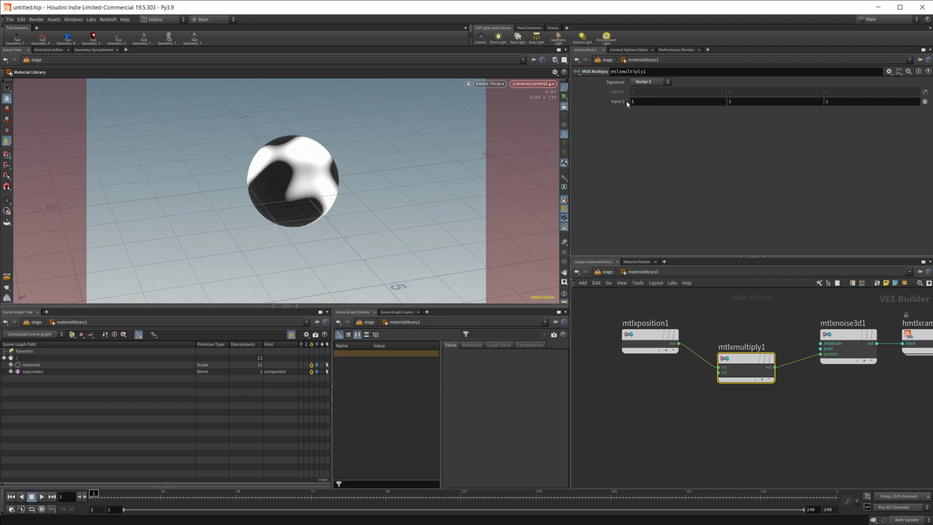
# - Link the multiply's Input 2 Y and Z fields to X via relative references
pyautogui.moveTo(618, 105); pyautogui.dragTo(617, 104)
pyautogui.rightClick(640, 104)
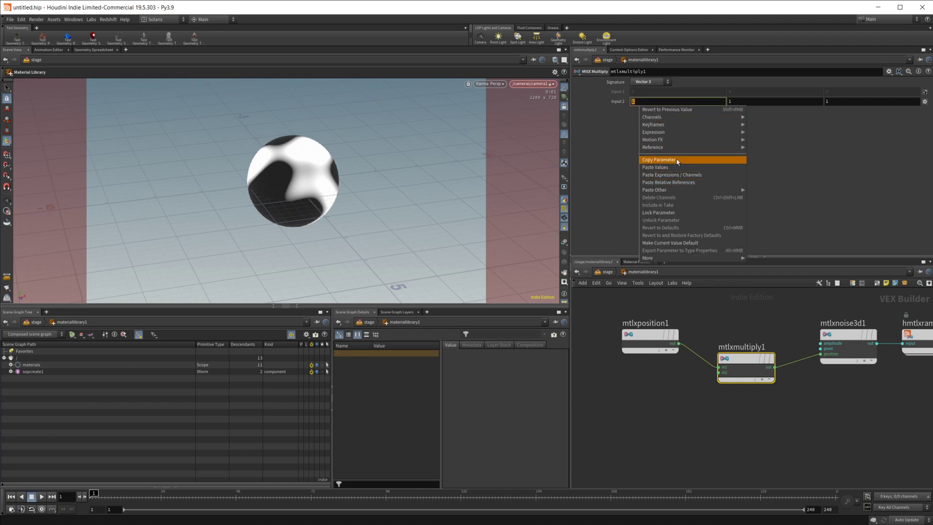
pyautogui.click(676, 159)
pyautogui.rightClick(768, 104)
pyautogui.click(801, 181)
pyautogui.rightClick(850, 108)
pyautogui.click(880, 183)
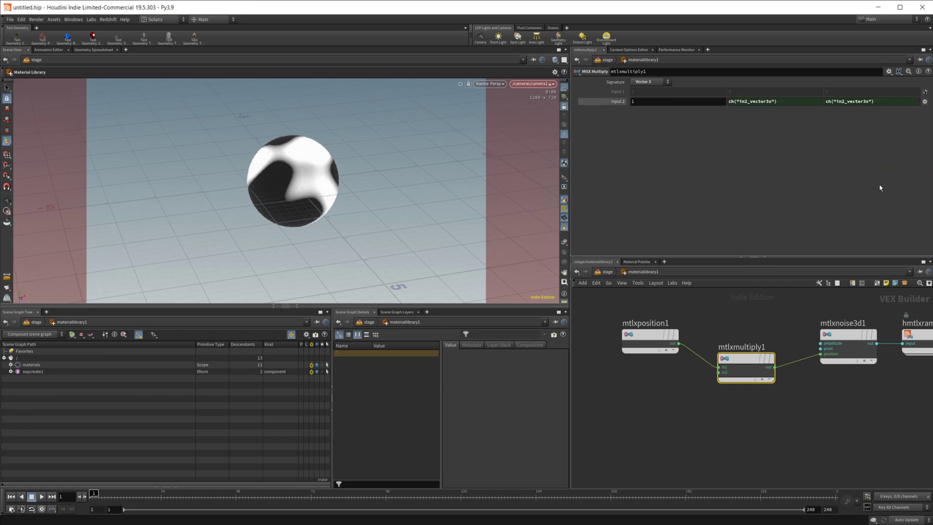
# - Raise Input 2 to about 3.7 and move the position and multiply nodes left
pyautogui.moveTo(640, 331); pyautogui.dragTo(622, 355)
pyautogui.middleClick(660, 103)
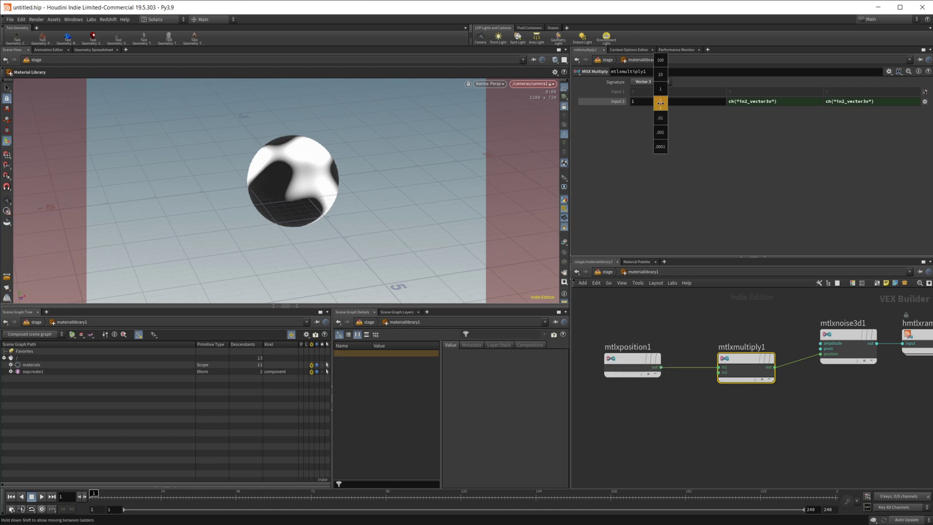
pyautogui.moveTo(667, 103); pyautogui.dragTo(743, 96, button='middle')
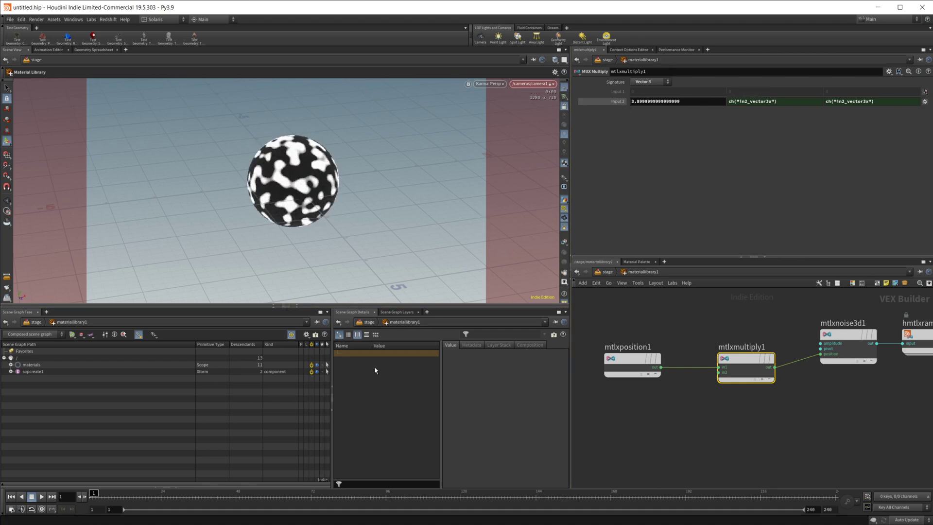
pyautogui.moveTo(692, 417); pyautogui.dragTo(744, 414, button='middle')
pyautogui.moveTo(795, 409); pyautogui.dragTo(683, 358)
pyautogui.moveTo(765, 349); pyautogui.dragTo(670, 351)
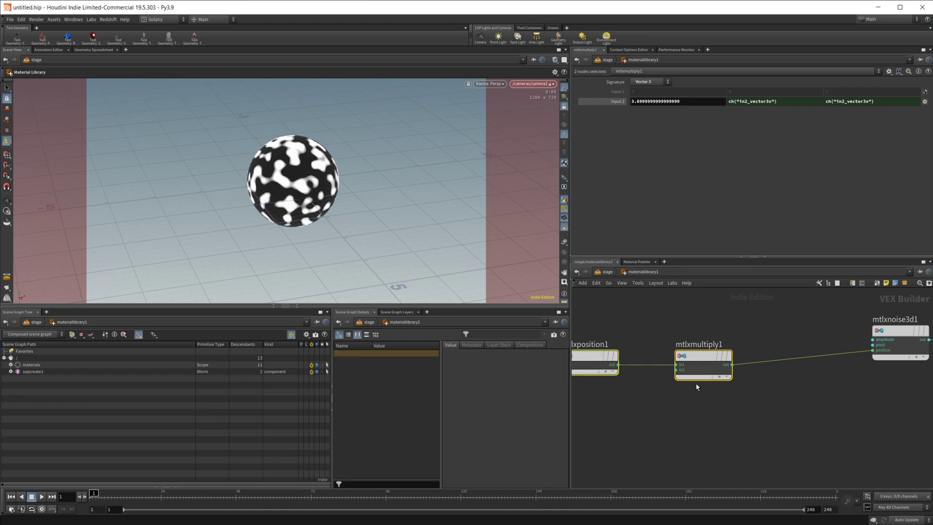
# - Insert a MtlX Add node after the Multiply and offset its Input 2 X by 3.3
pyautogui.press('Tab')
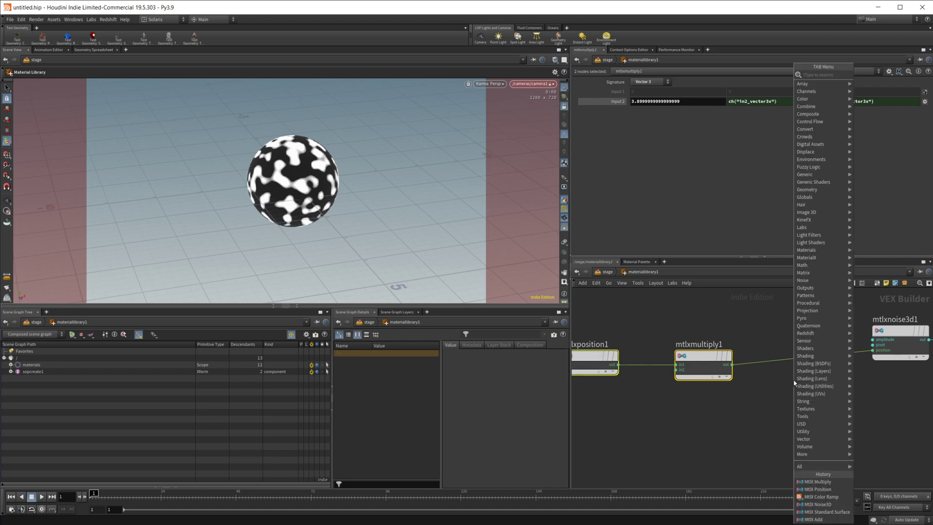
pyautogui.write('add')
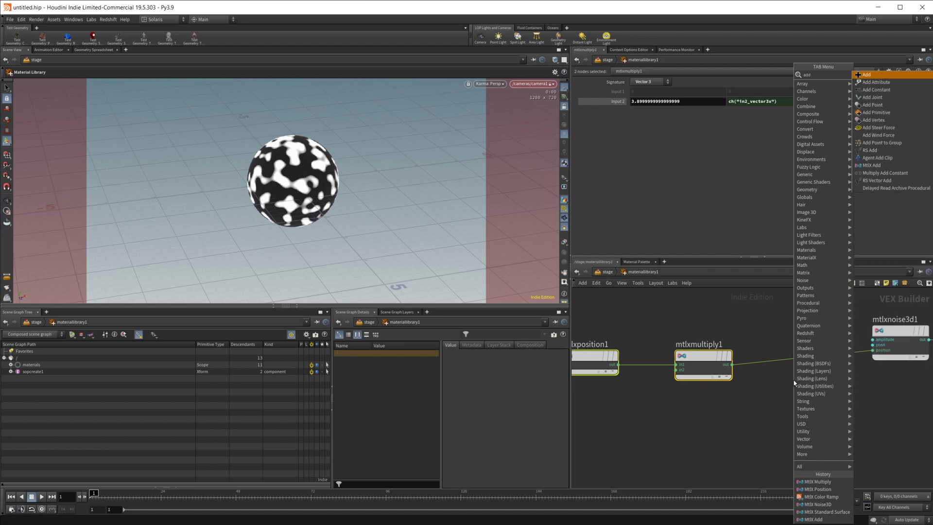
pyautogui.click(894, 165)
pyautogui.click(814, 384)
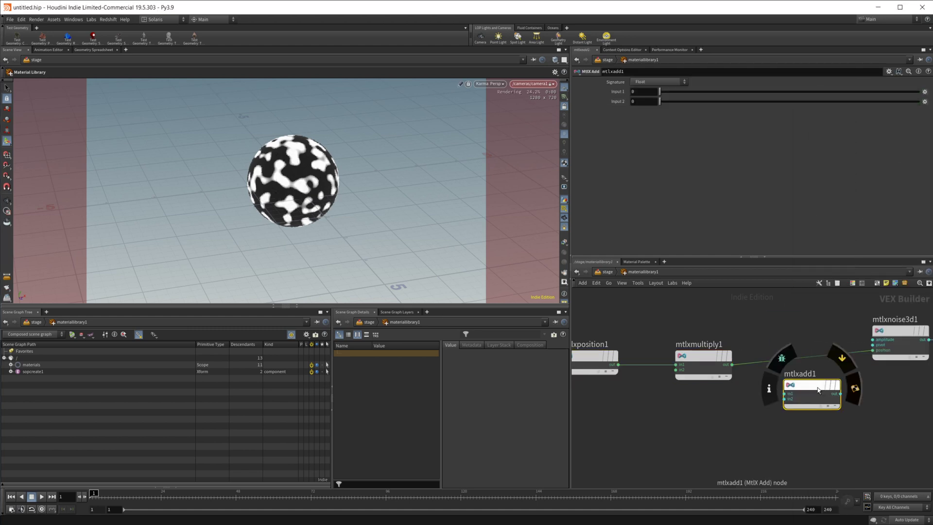
pyautogui.moveTo(817, 389); pyautogui.dragTo(815, 369)
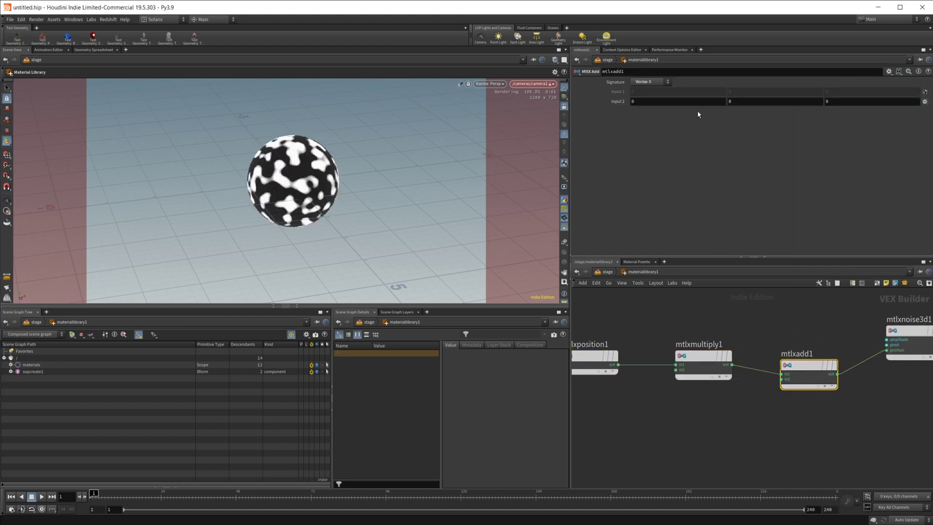
pyautogui.moveTo(678, 102); pyautogui.dragTo(774, 94, button='middle')
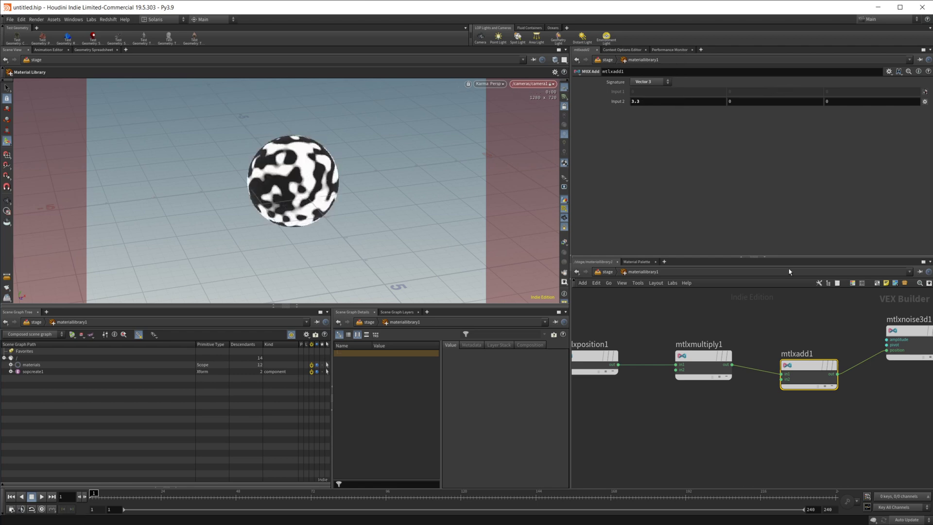
# - Set the Karma render settings' Rendering Engine to XPU Engine (Beta)
pyautogui.click(605, 272)
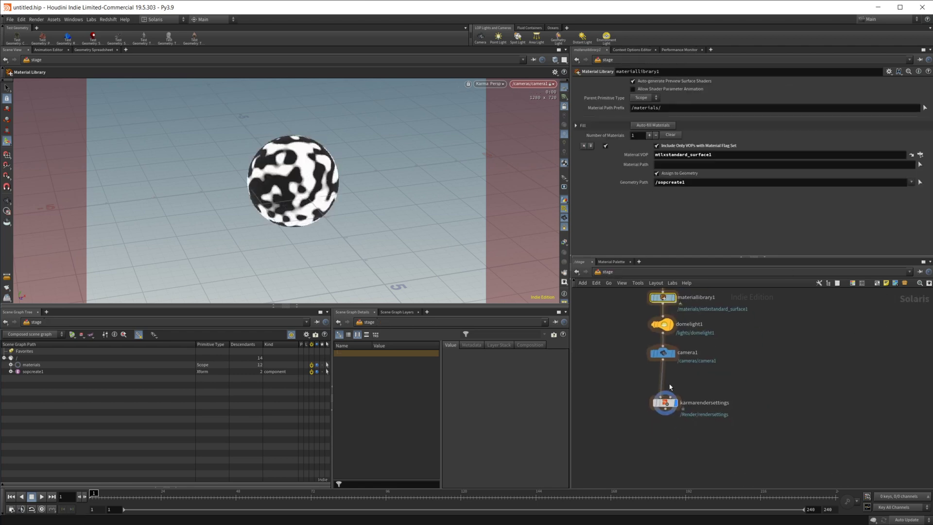
pyautogui.click(664, 403)
pyautogui.click(655, 143)
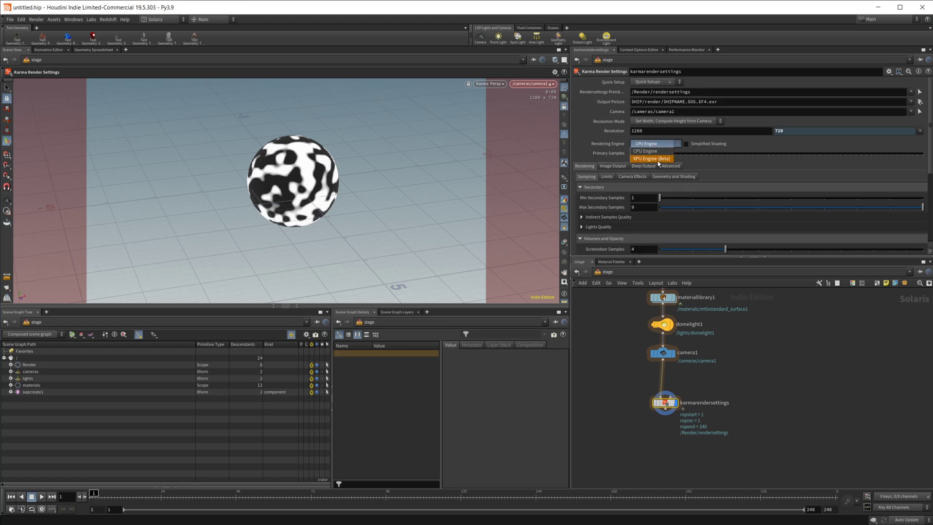
pyautogui.click(653, 154)
# - Dive into materiallibrary1 to view its MaterialX node network
pyautogui.moveTo(738, 332); pyautogui.dragTo(742, 384, button='middle')
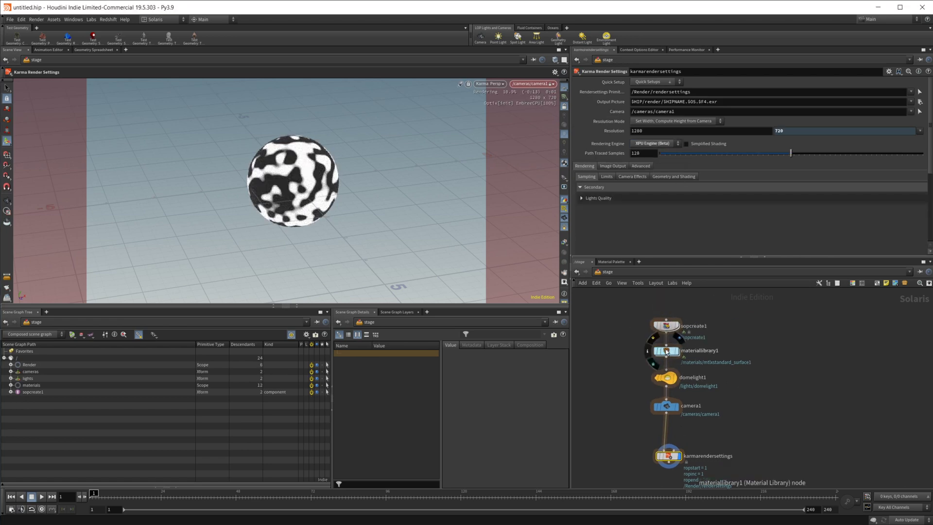
pyautogui.doubleClick(665, 350)
pyautogui.moveTo(745, 423); pyautogui.dragTo(741, 423, button='middle')
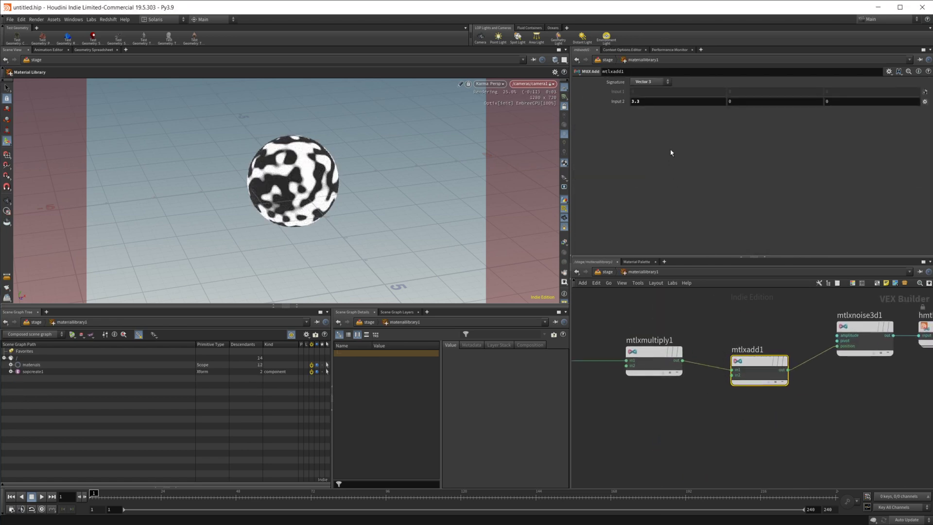
# - Raise mtlxadd1's Input 2 X offset to 6.4 and reset Y to 0
pyautogui.middleClick(663, 101)
pyautogui.moveTo(670, 100); pyautogui.dragTo(753, 101, button='middle')
pyautogui.moveTo(856, 99)
pyautogui.mouseDown(button='middle')
pyautogui.moveTo(917, 98)
pyautogui.moveTo(858, 99)
pyautogui.mouseUp(button='middle')
# - Inspect the settings of the Position, Multiply and Noise3D nodes
pyautogui.scroll(-3, 686, 400)
pyautogui.moveTo(666, 413); pyautogui.dragTo(704, 411, button='middle')
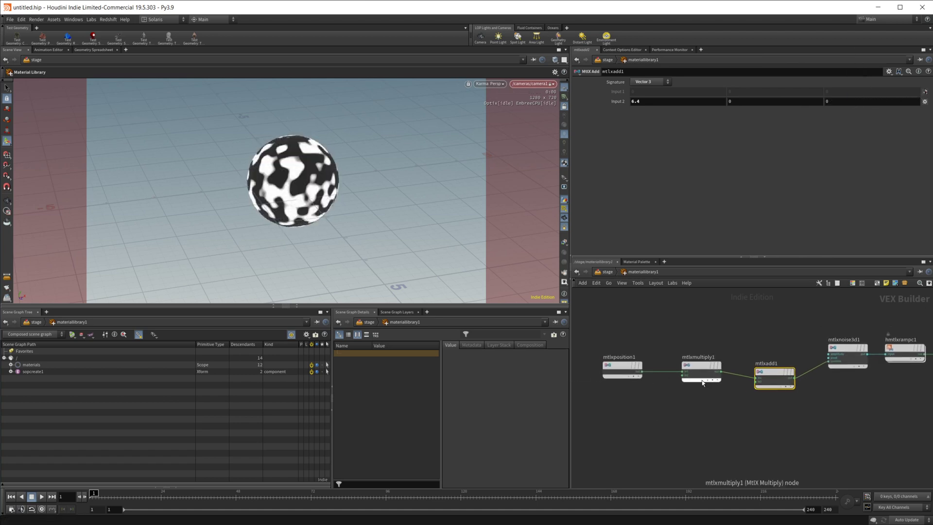
pyautogui.click(622, 369)
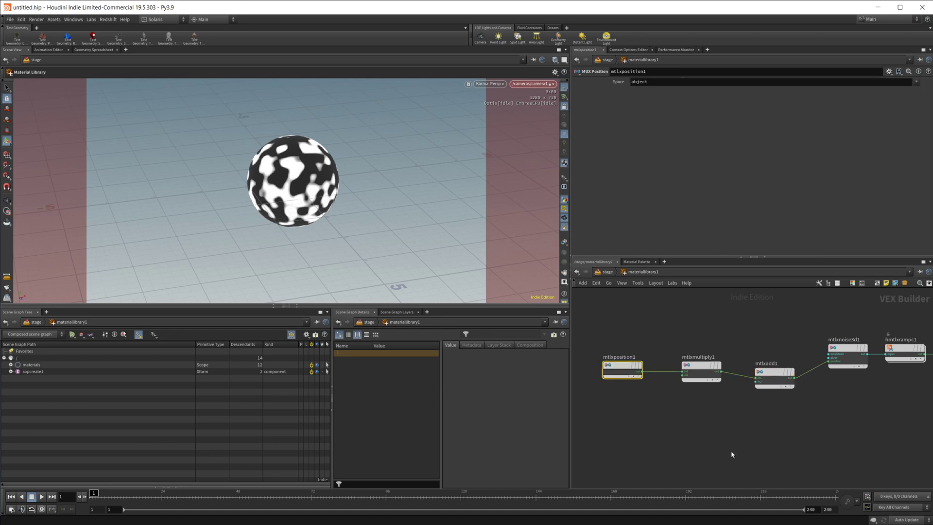
pyautogui.click(699, 371)
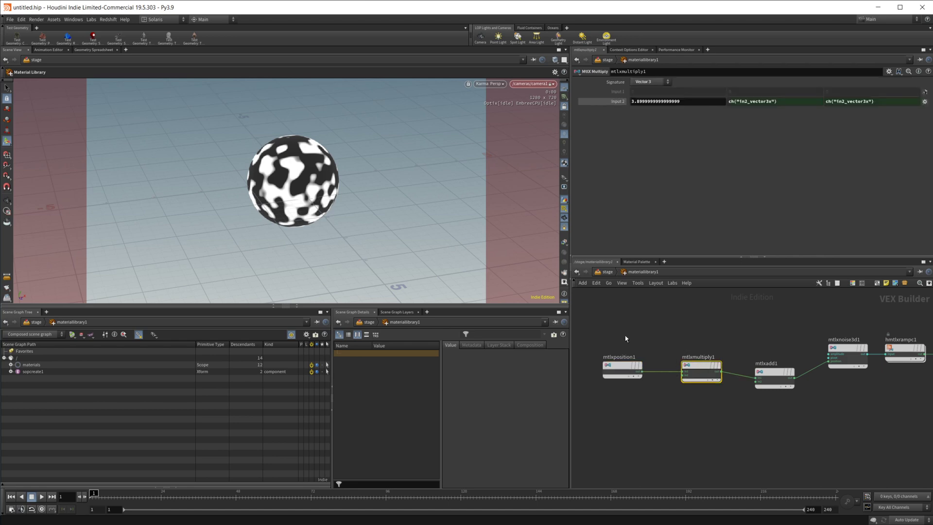
pyautogui.moveTo(797, 444); pyautogui.dragTo(711, 451, button='middle')
pyautogui.click(751, 370)
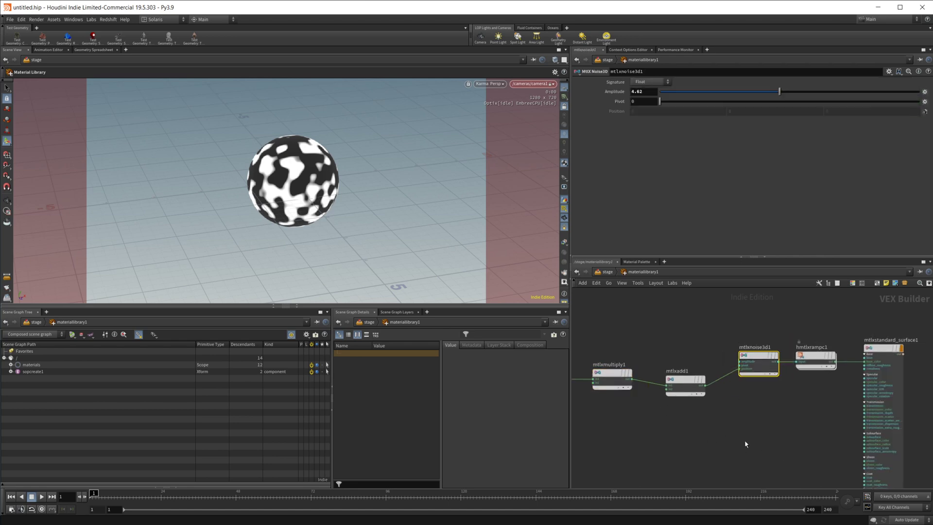
# - Place a MtlX Worley Noise 3D node below the Add node, deleting the 2D version
pyautogui.press('Tab')
pyautogui.write('mtlx')
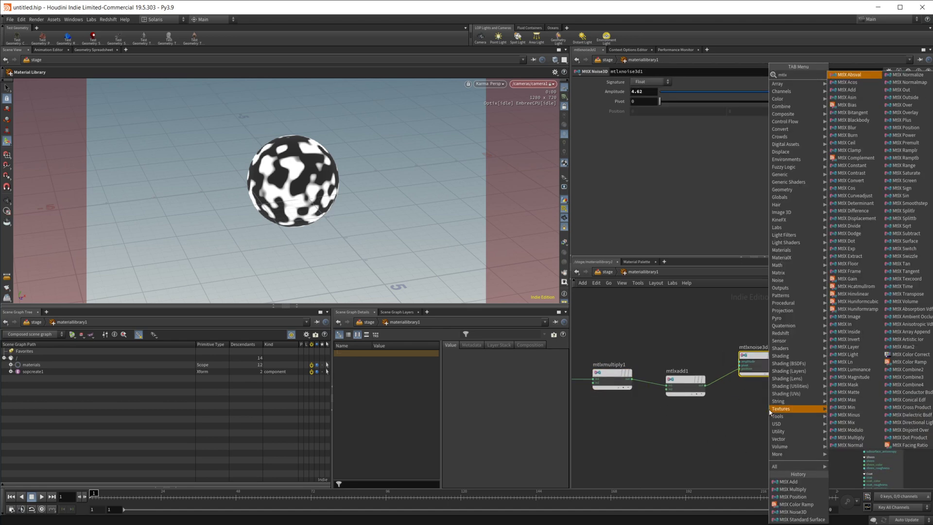
pyautogui.write(' b')
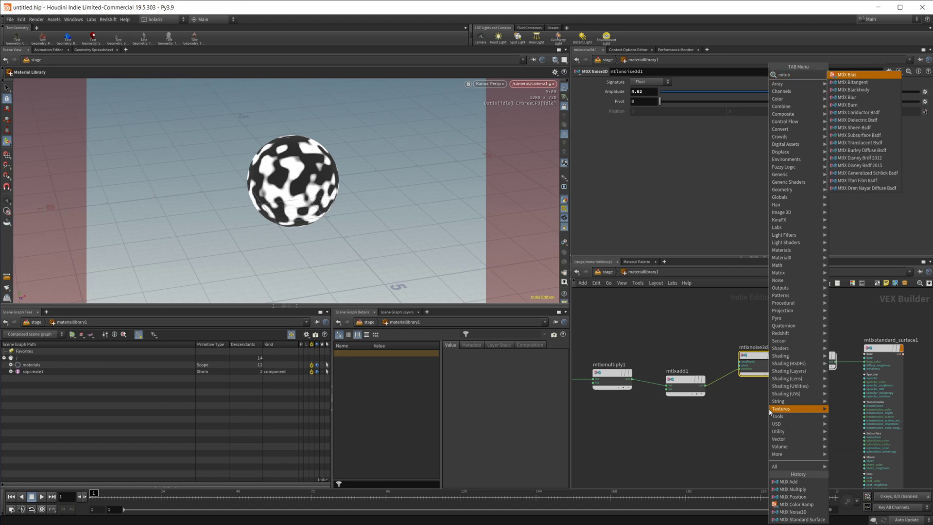
pyautogui.press('BackSpace')
pyautogui.write('nois')
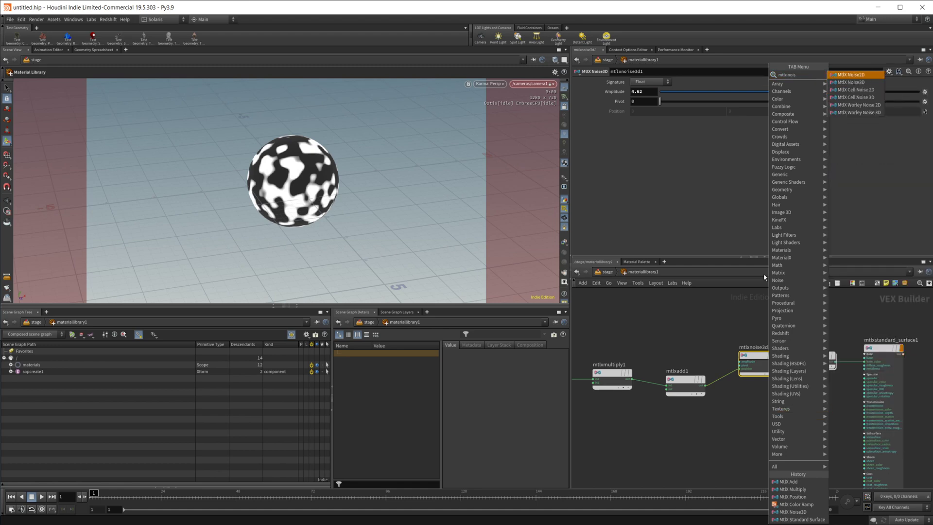
pyautogui.click(874, 105)
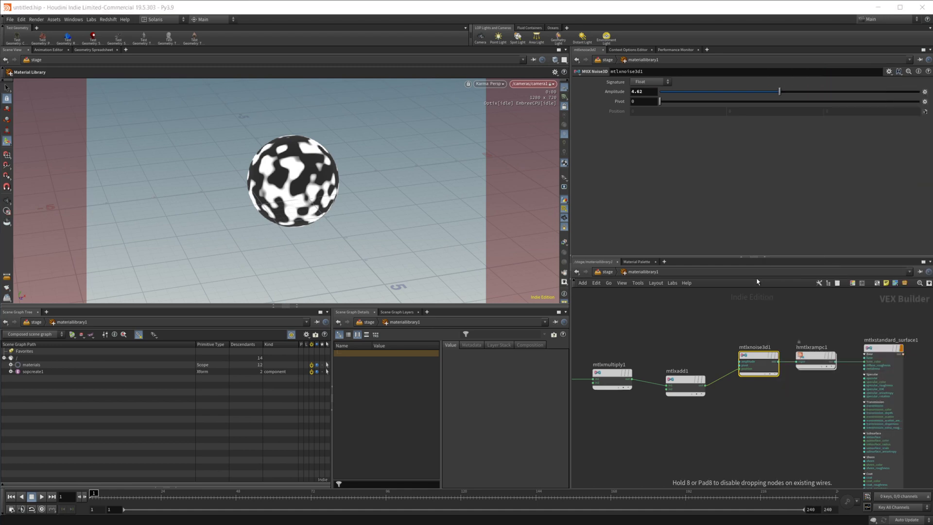
pyautogui.click(721, 424)
pyautogui.press('Delete')
pyautogui.press('Tab')
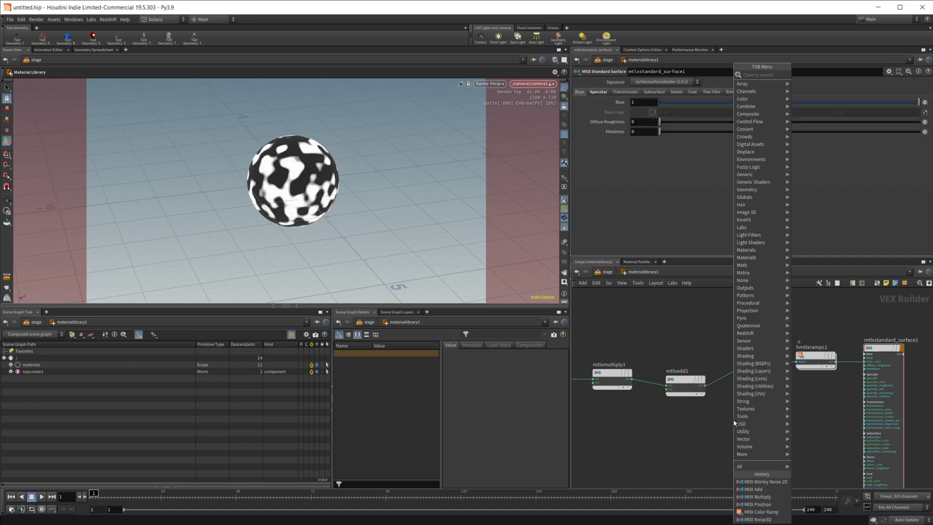
pyautogui.write('worl')
pyautogui.press('Down')
pyautogui.press('Down')
pyautogui.press('Down')
pyautogui.press('Return')
pyautogui.click(727, 416)
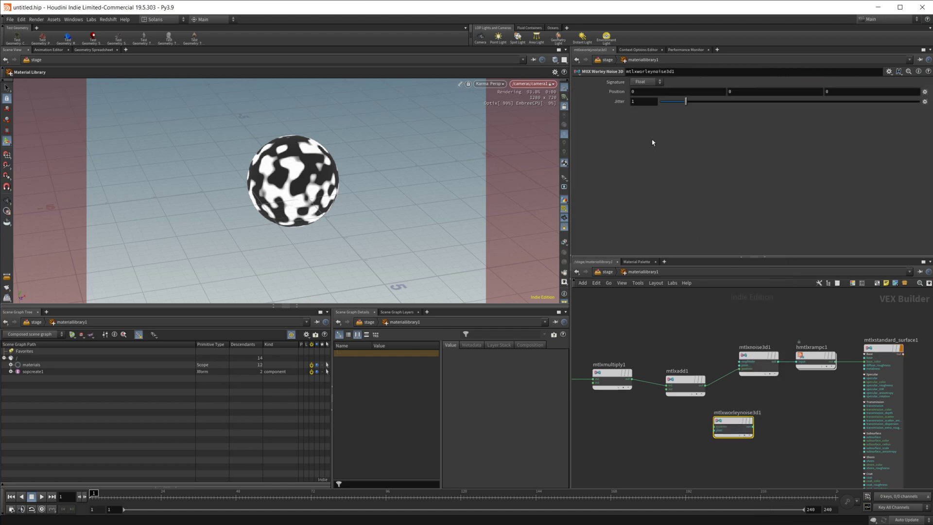
# - Place a MtlX Cell Noise 3D node beside the Worley node
pyautogui.scroll(2, 735, 429)
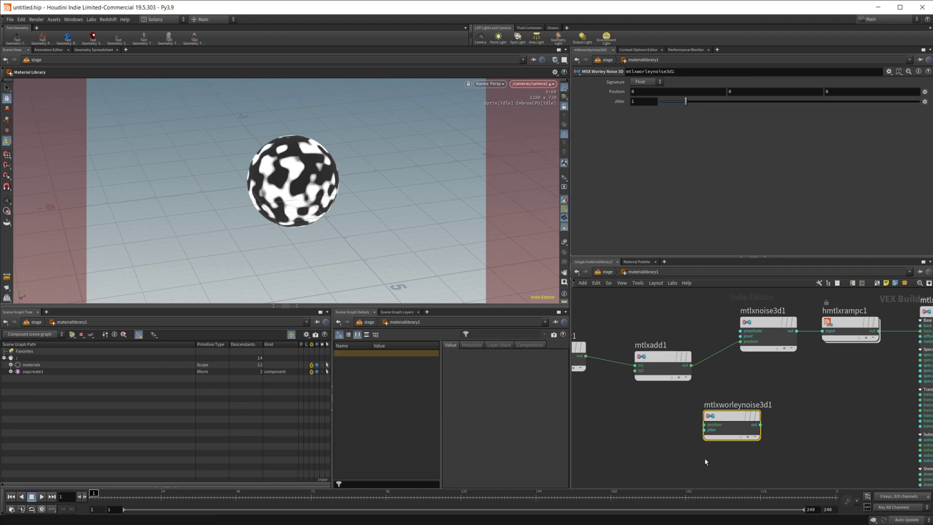
pyautogui.moveTo(710, 385); pyautogui.dragTo(746, 387, button='middle')
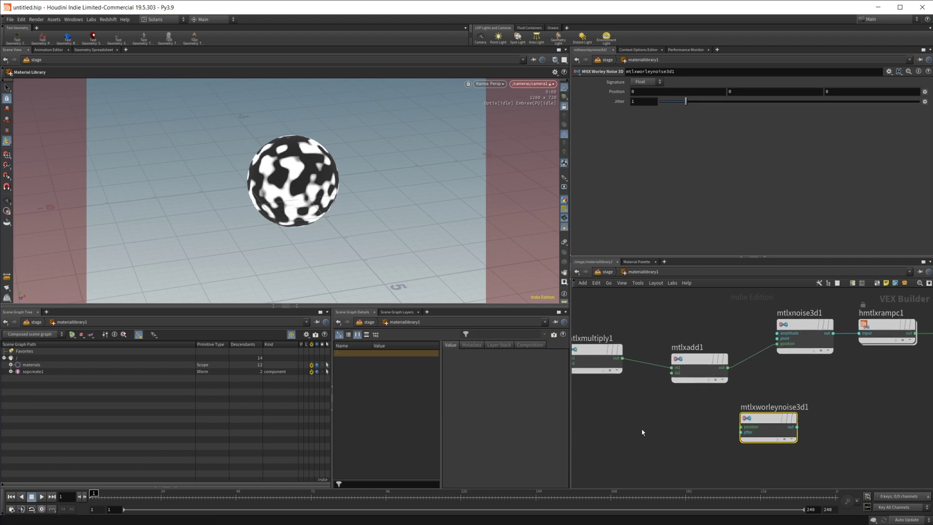
pyautogui.press('Tab')
pyautogui.write('cl')
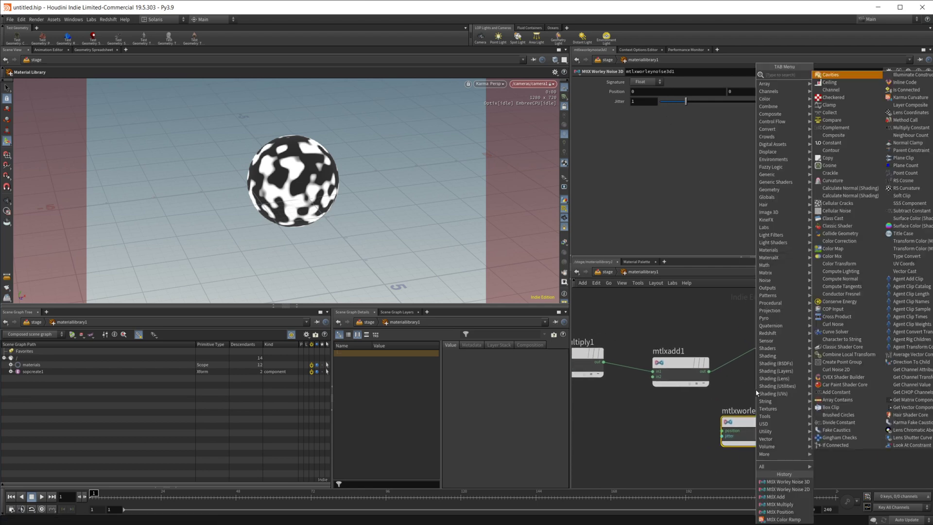
pyautogui.write('el')
pyautogui.press('Down')
pyautogui.press('Down')
pyautogui.press('Down')
pyautogui.press('Return')
pyautogui.click(771, 387)
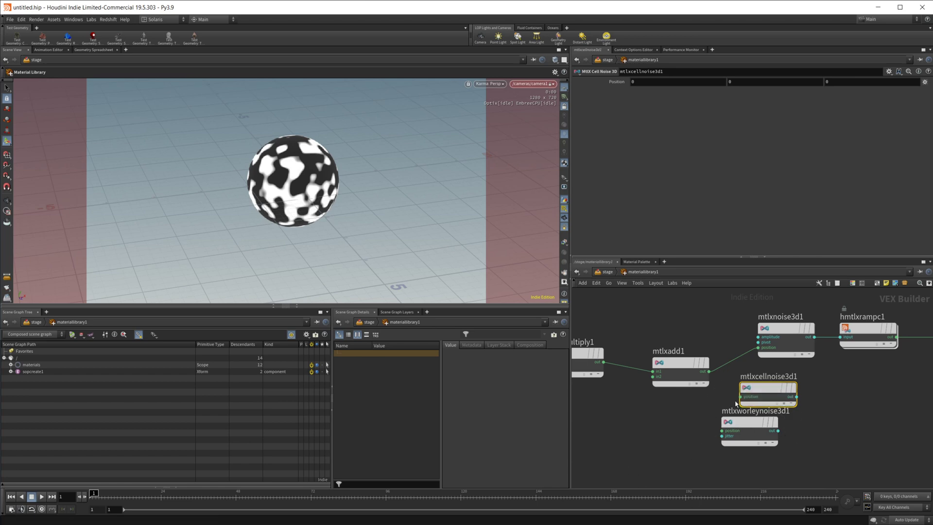
# - Wire mtlxadd1 into the Cell Noise position and the cell noise into the colour ramp
pyautogui.moveTo(755, 416); pyautogui.dragTo(706, 429, button='middle')
pyautogui.moveTo(706, 430)
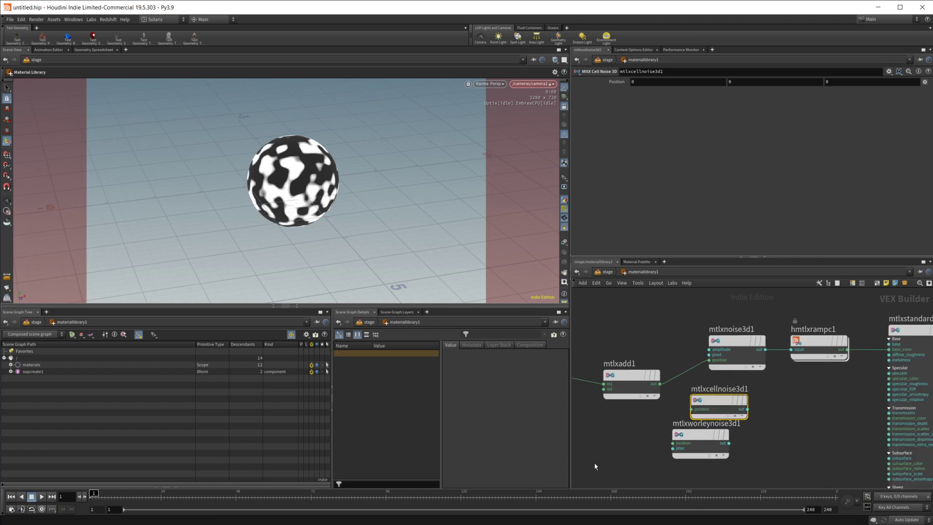
pyautogui.moveTo(608, 461); pyautogui.dragTo(703, 468, button='middle')
pyautogui.scroll(-3, 699, 442)
pyautogui.moveTo(685, 432); pyautogui.dragTo(683, 418, button='middle')
pyautogui.scroll(3, 684, 419)
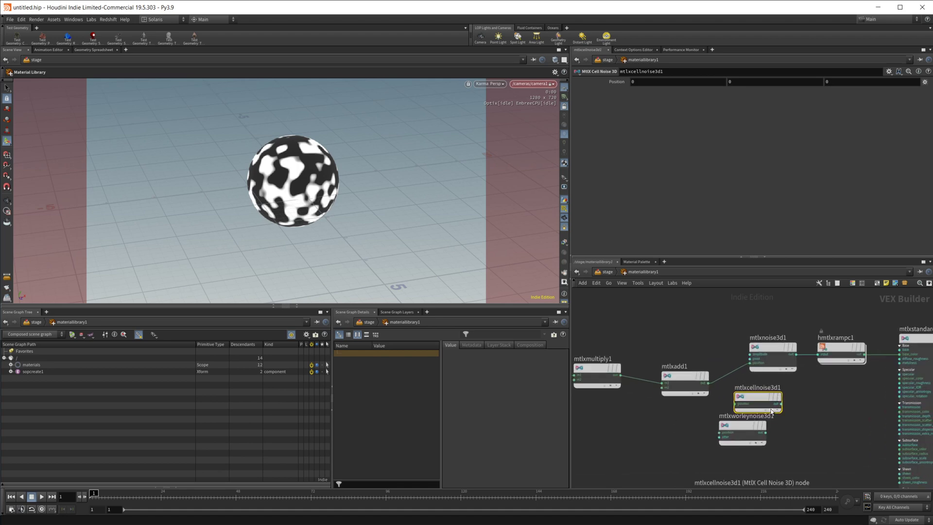
pyautogui.moveTo(708, 383); pyautogui.dragTo(809, 362)
pyautogui.moveTo(781, 404); pyautogui.dragTo(828, 355)
pyautogui.moveTo(671, 426); pyautogui.dragTo(751, 404, button='middle')
# - Adjust mtlxmultiply1's Input 2 scale, ending at about 4.7
pyautogui.moveTo(640, 392); pyautogui.dragTo(731, 421, button='middle')
pyautogui.click(768, 374)
pyautogui.moveTo(659, 110); pyautogui.dragTo(693, 104, button='middle')
pyautogui.moveTo(840, 434); pyautogui.dragTo(759, 385, button='middle')
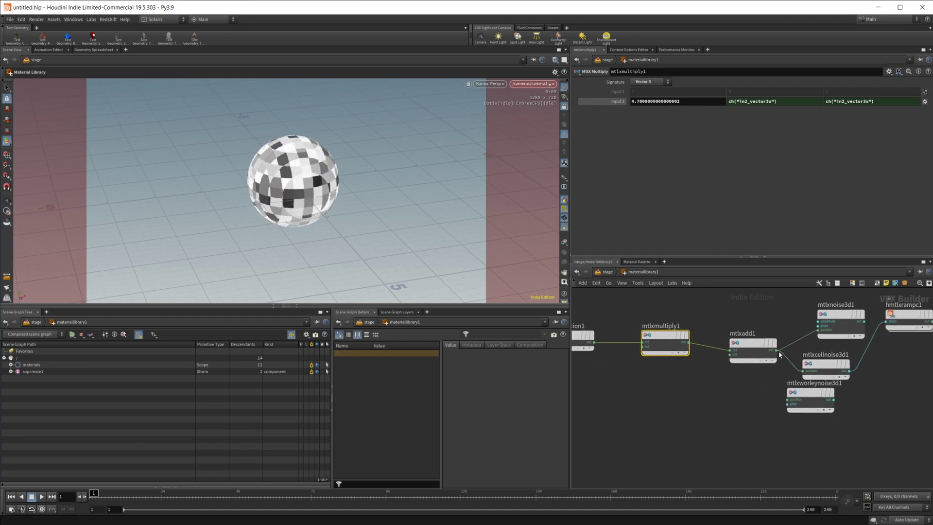
# - Feed mtlxadd1 into Worley Noise 3D and connect its output to hmtlxrampc1
pyautogui.moveTo(778, 351); pyautogui.dragTo(787, 399)
pyautogui.moveTo(845, 391); pyautogui.dragTo(886, 321)
pyautogui.click(810, 393)
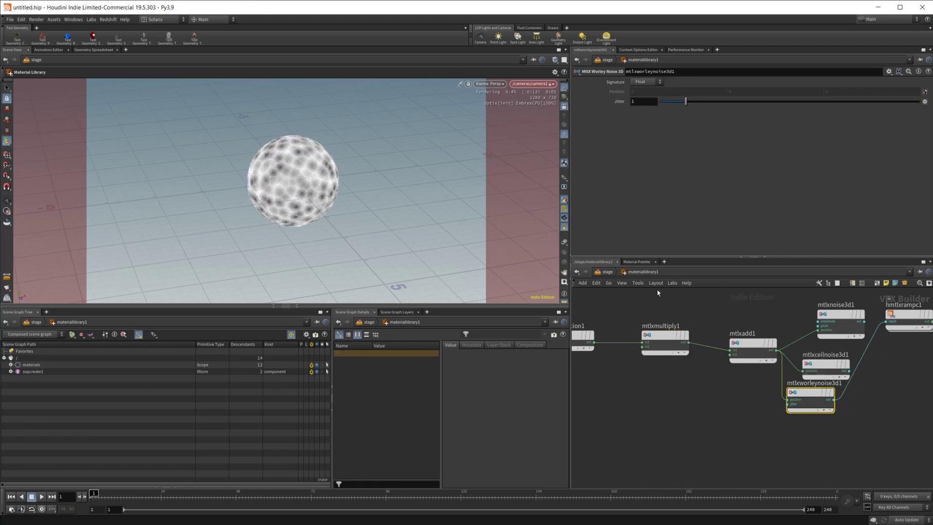
pyautogui.moveTo(627, 367); pyautogui.dragTo(683, 379, button='middle')
pyautogui.click(719, 347)
# - Lower mtlxmultiply1's Input 2 to 2.8 and zoom out to show mtlxstandard_surface1
pyautogui.moveTo(684, 99); pyautogui.dragTo(614, 103, button='middle')
pyautogui.moveTo(752, 442); pyautogui.dragTo(676, 444, button='middle')
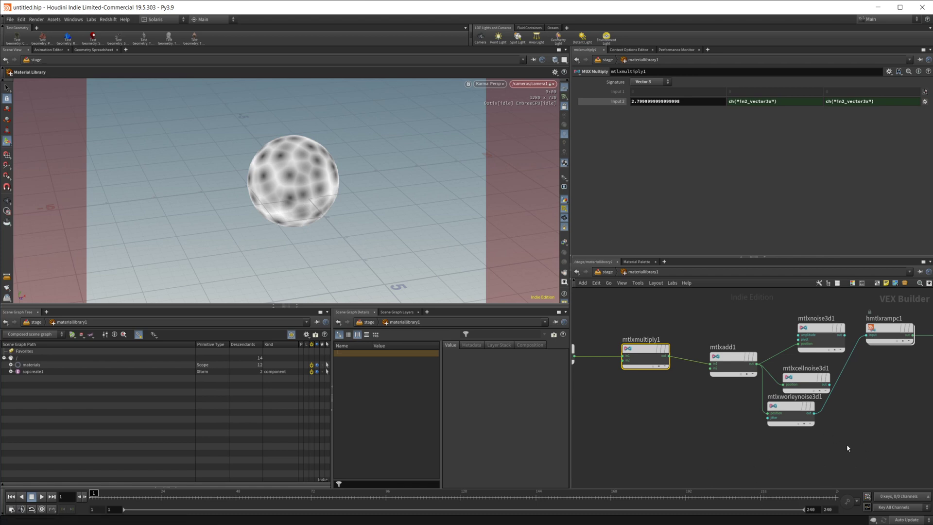
pyautogui.moveTo(847, 446); pyautogui.dragTo(752, 424, button='middle')
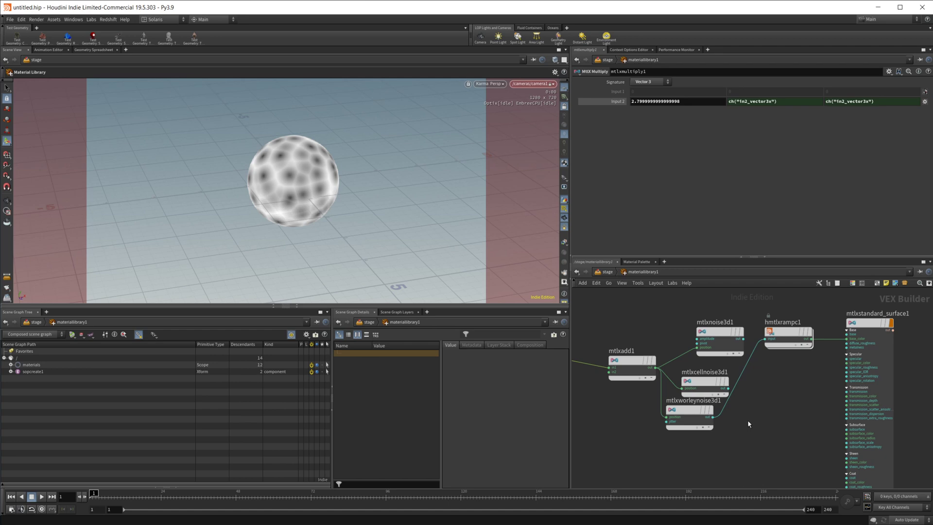
pyautogui.scroll(-3, 718, 452)
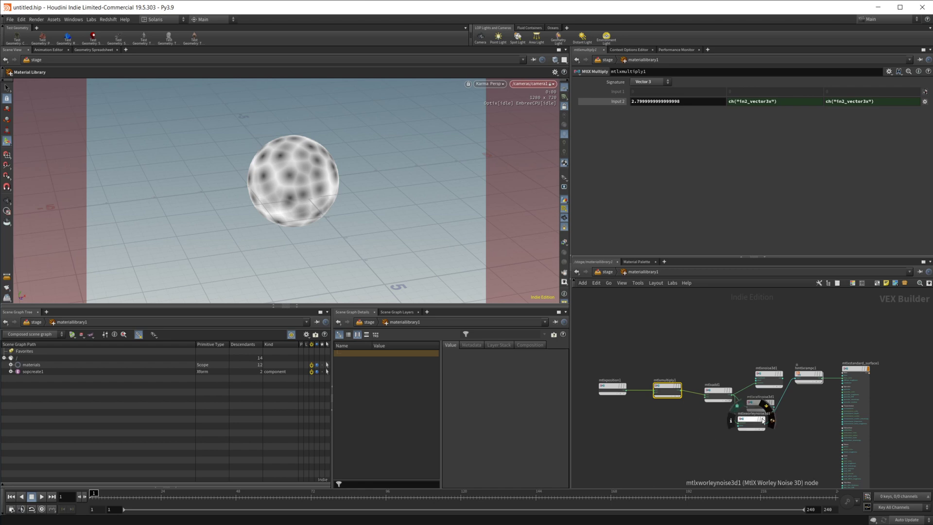